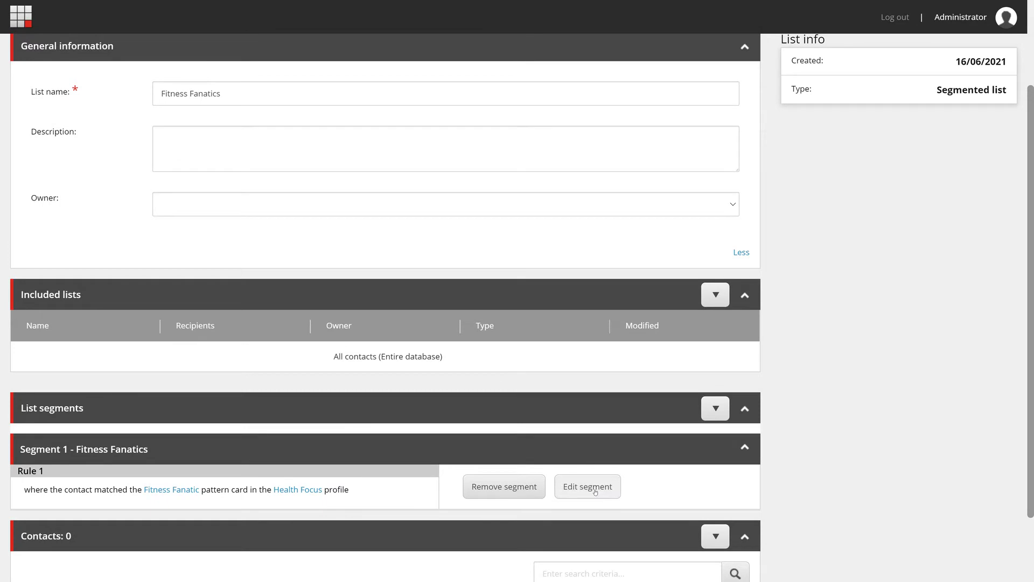
Step: Examine the Fitness Fanatics segment's rule and the list of available conditions, leaving the segment as it is
click(629, 345)
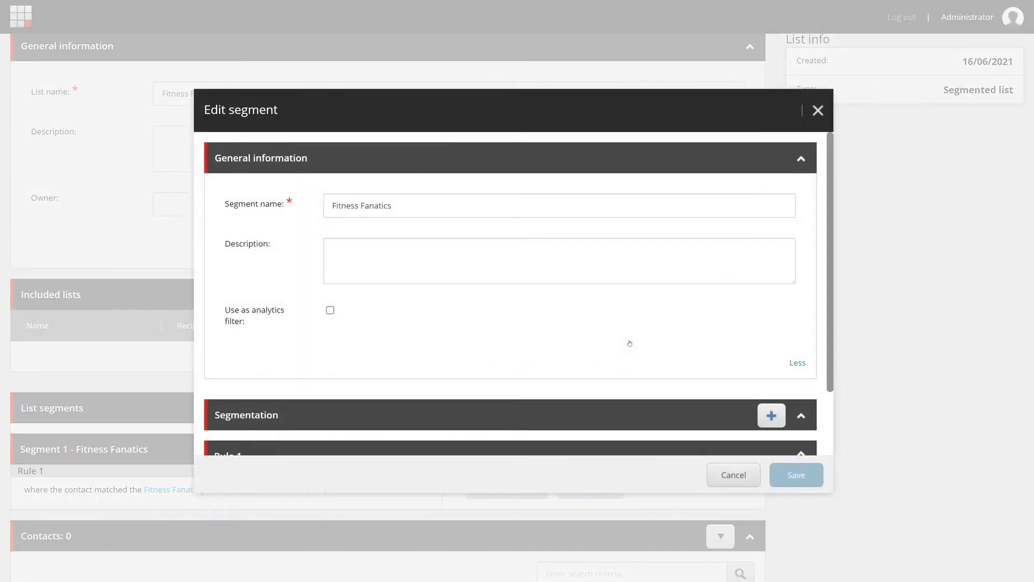
scroll(828, 289, down, 3)
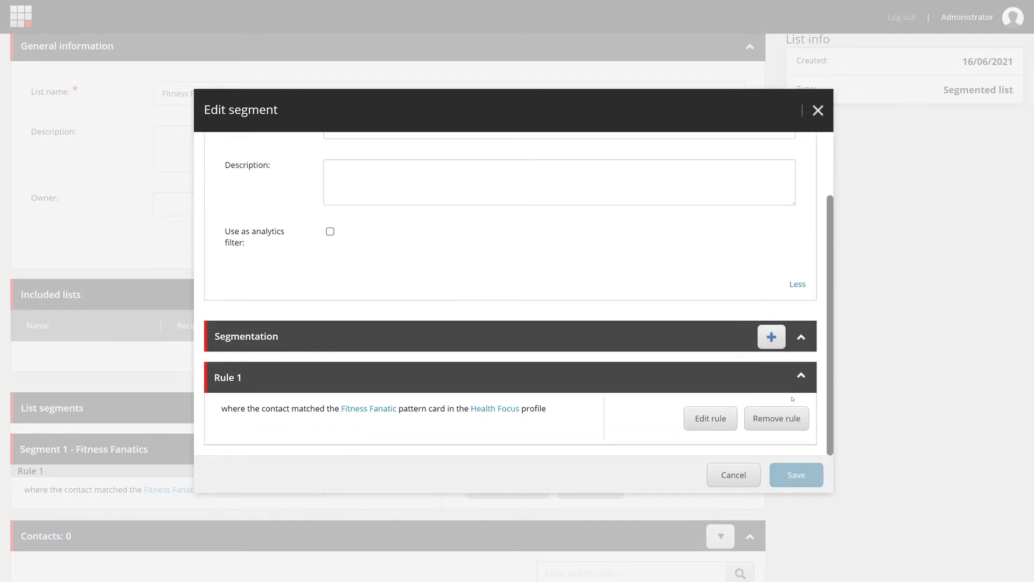
click(704, 423)
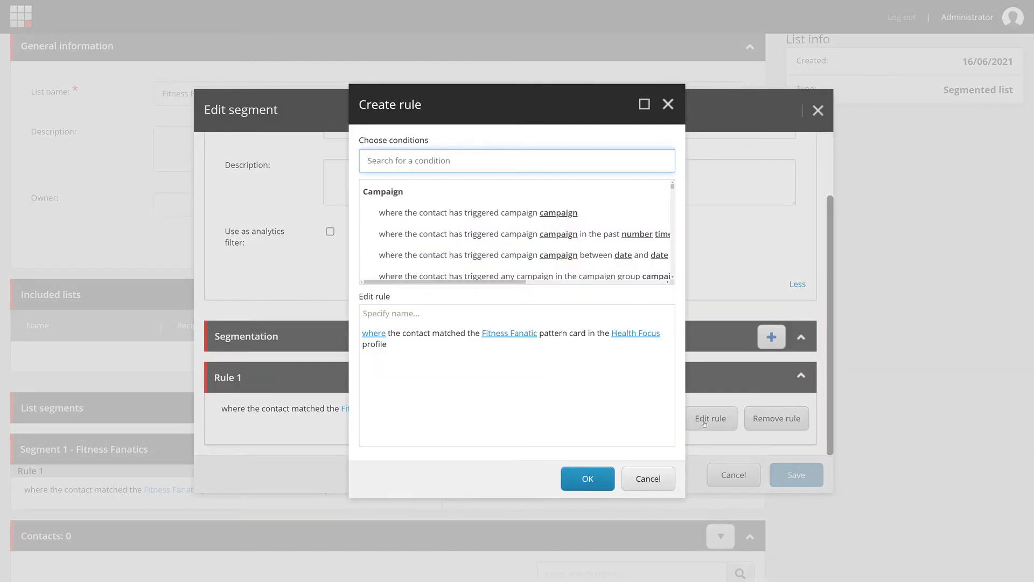
scroll(671, 194, down, 5)
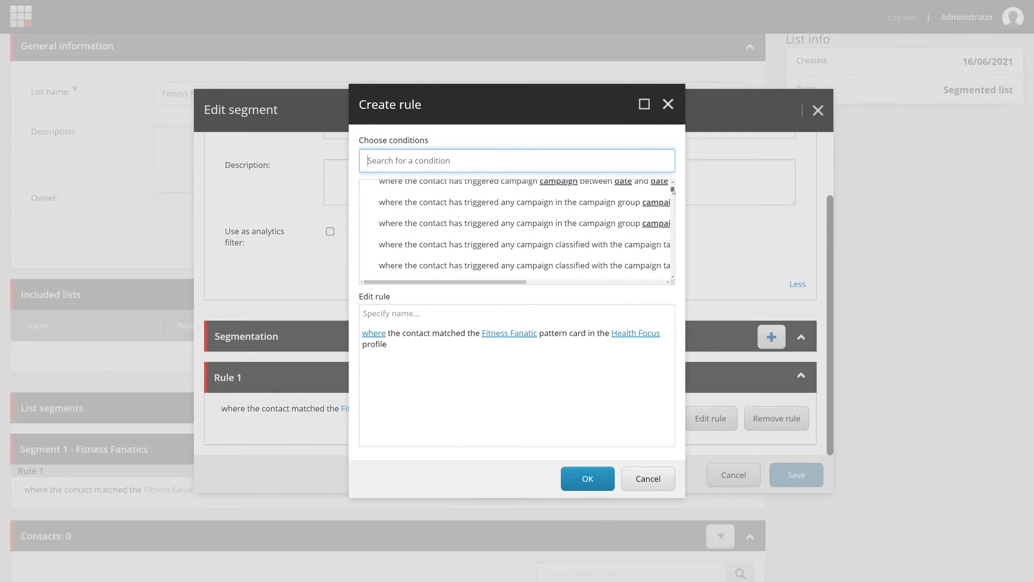
drag(674, 199, 673, 258)
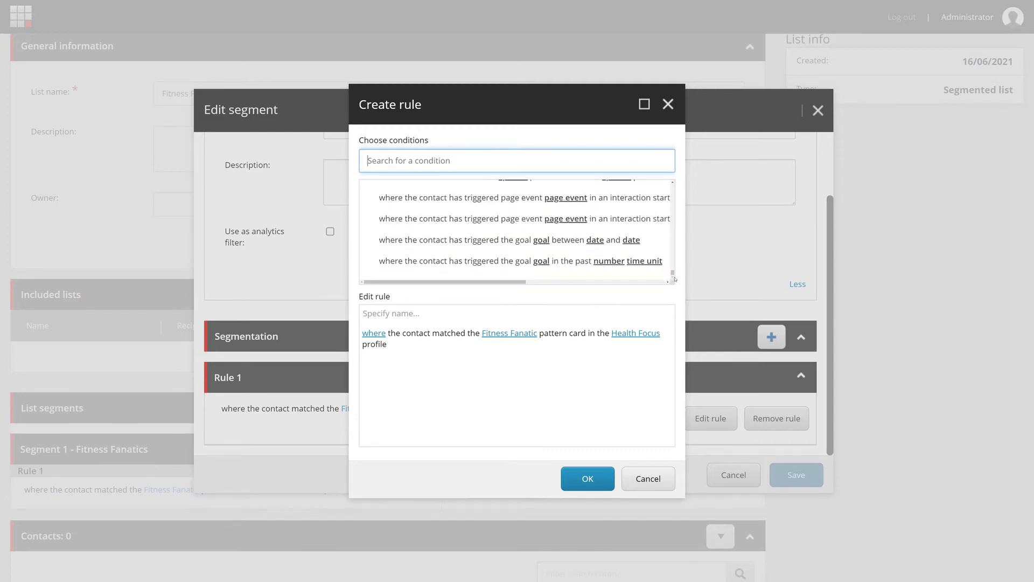
click(593, 479)
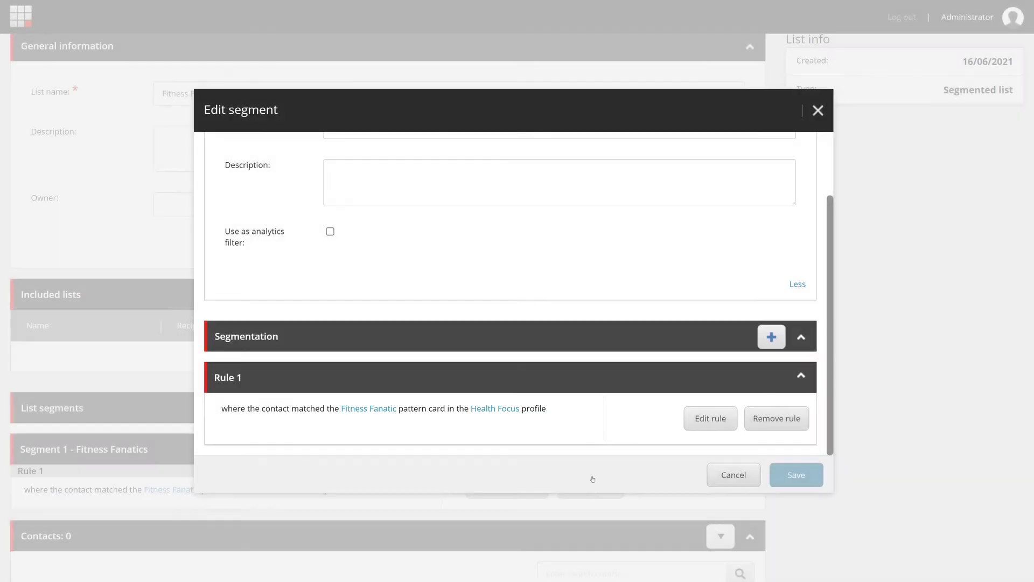
click(737, 476)
Step: Save the Fitness Fanatics list and search its contacts by a contact's first name
scroll(931, 429, up, 2)
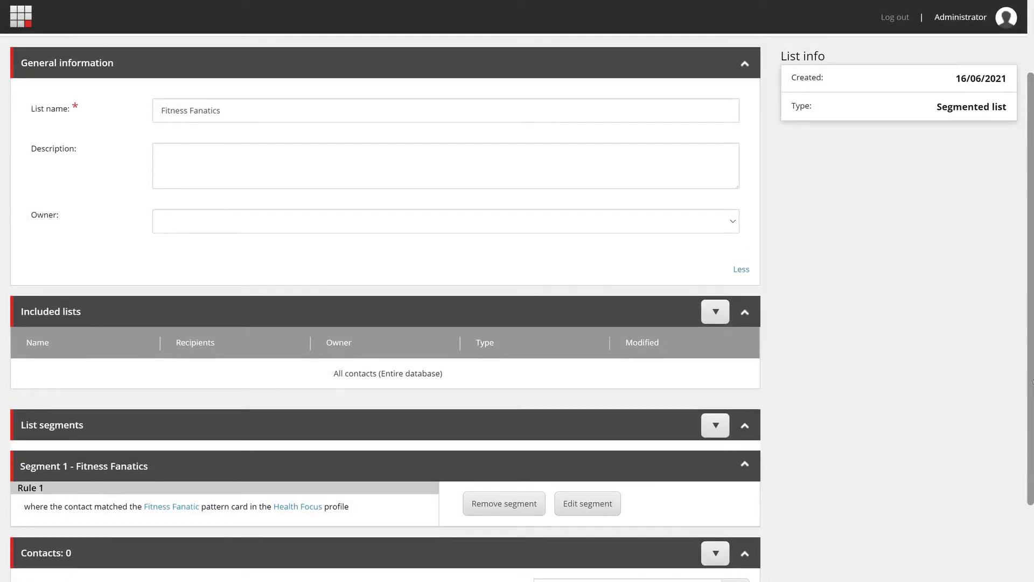
click(987, 117)
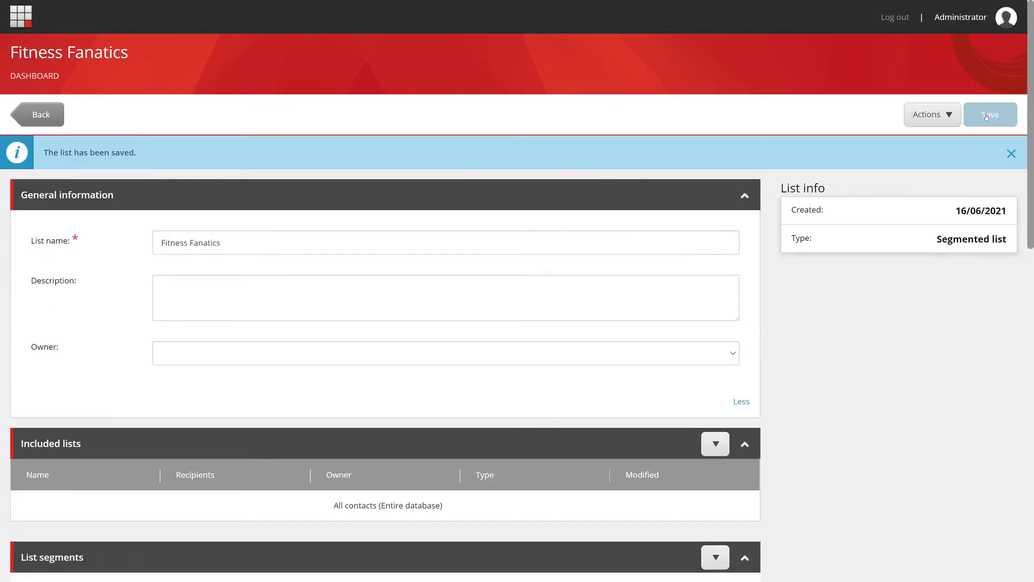
scroll(727, 218, down, 9)
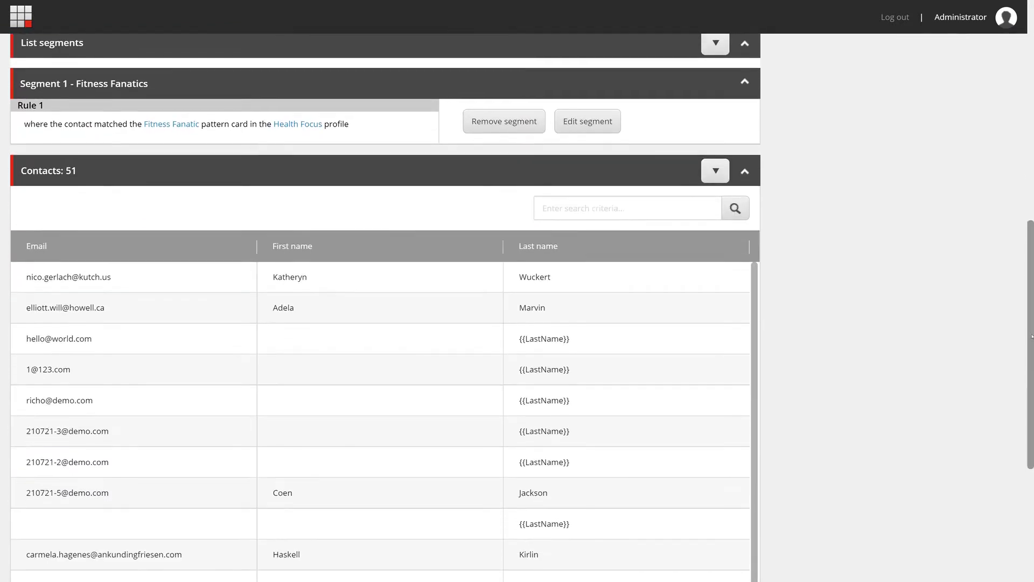
click(687, 205)
text(izzy)
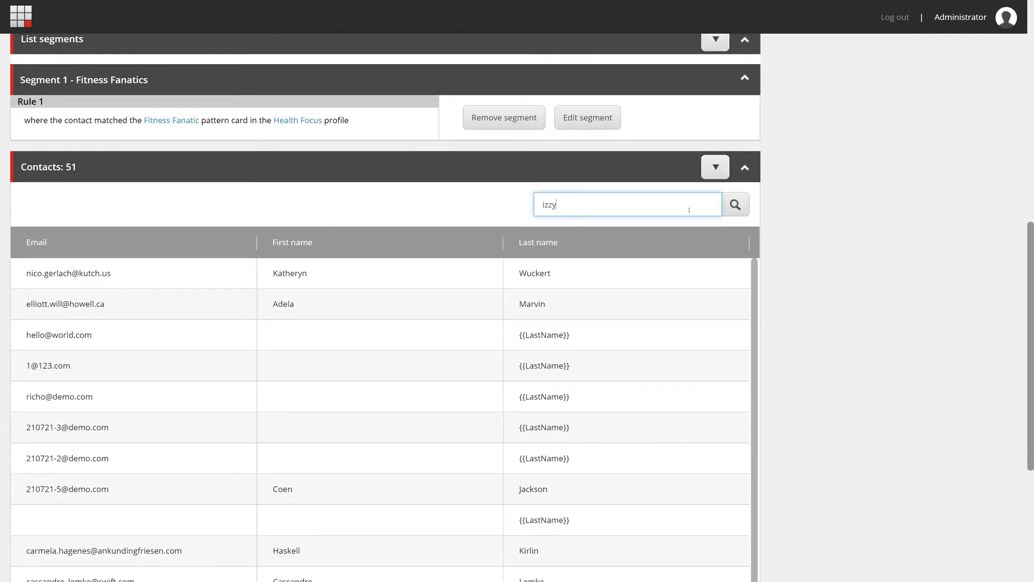
key(Return)
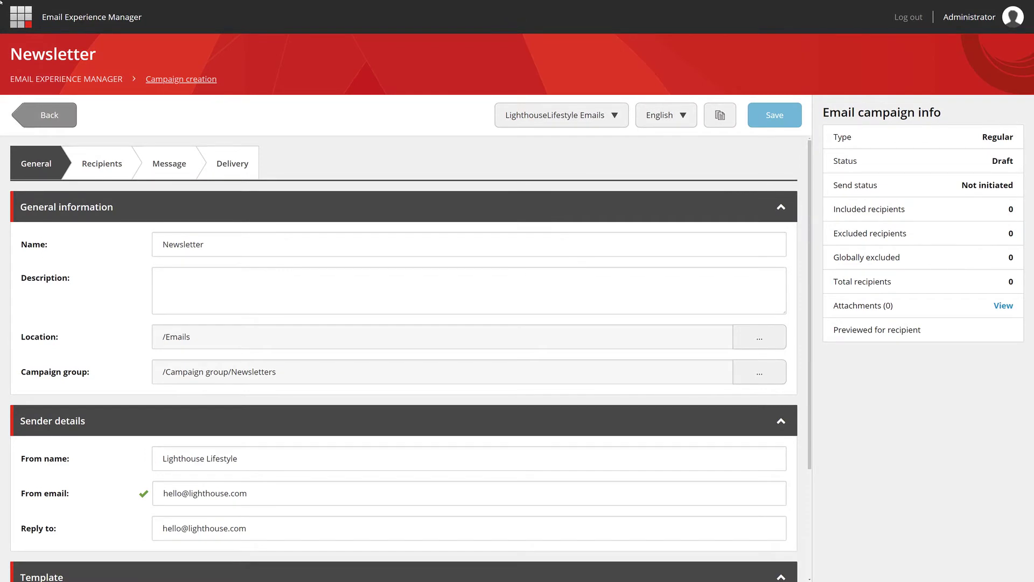
Step: In the Newsletter email campaign, include the Fitness Fanatics list as recipients
click(99, 165)
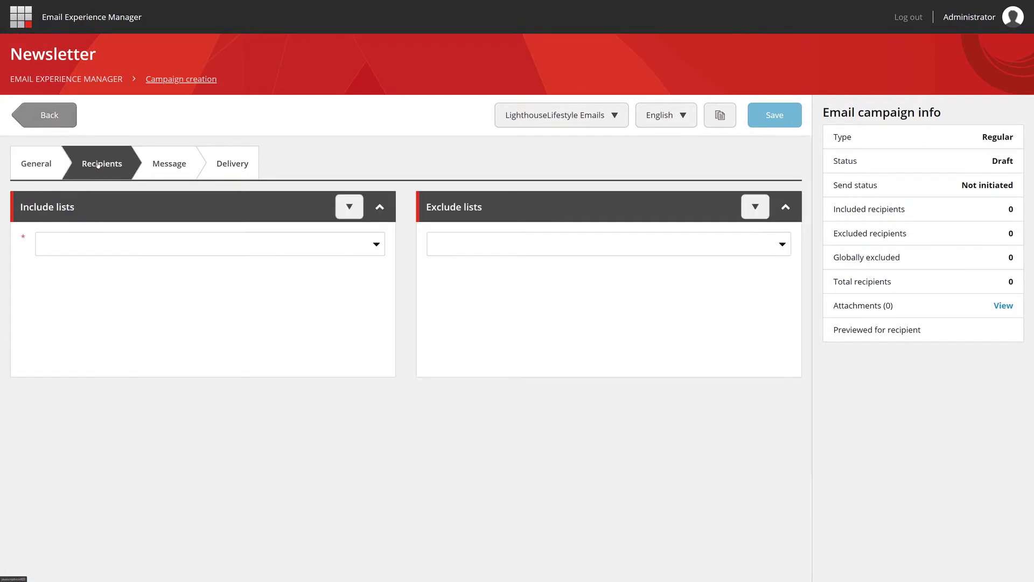
click(106, 244)
click(92, 304)
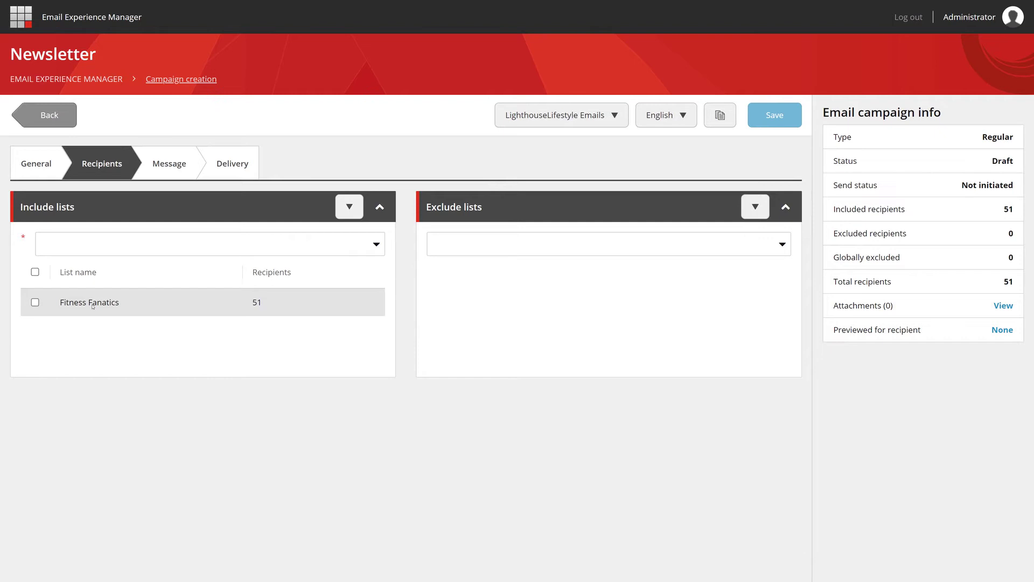
Step: Edit the newsletter's message body and add a Page Teaser - Image Top rendering below the introductory paragraph
click(169, 165)
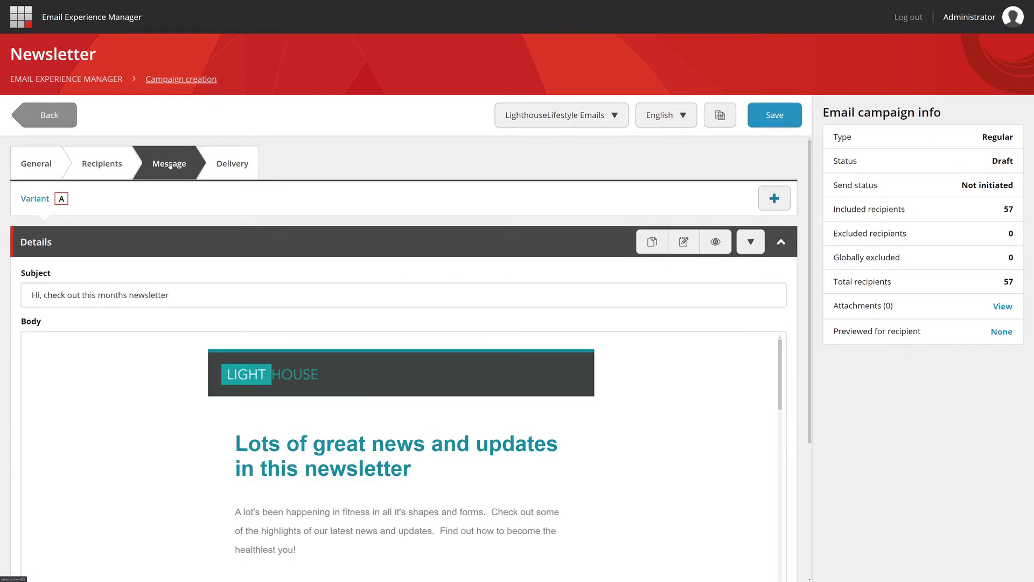
click(403, 356)
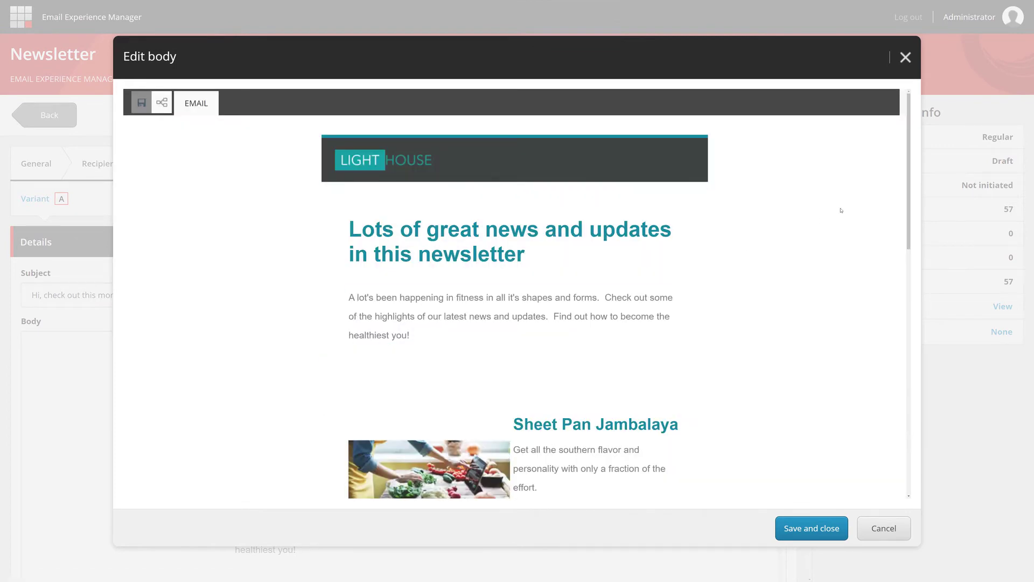
drag(910, 189, 922, 205)
click(161, 102)
click(337, 306)
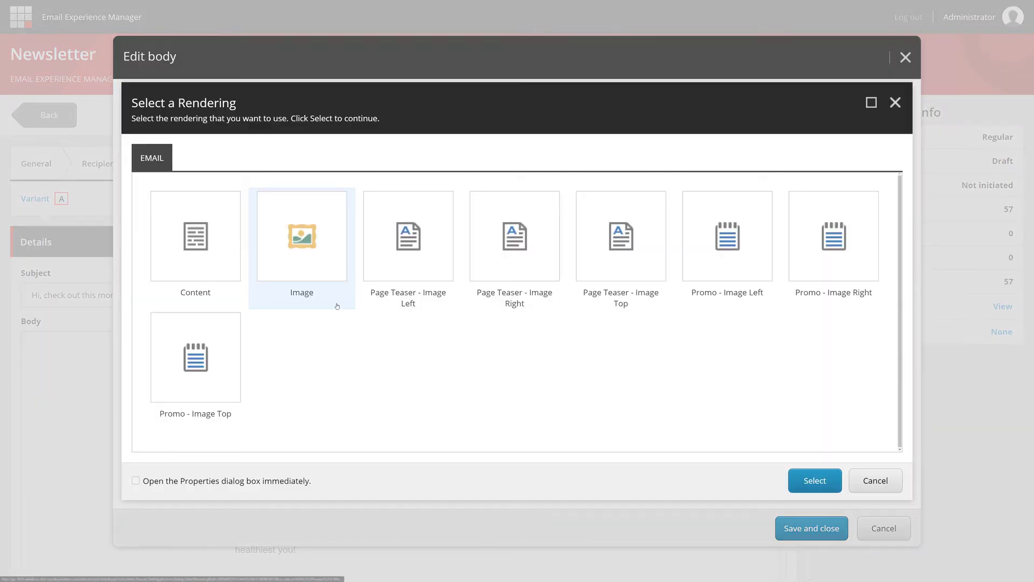
click(614, 237)
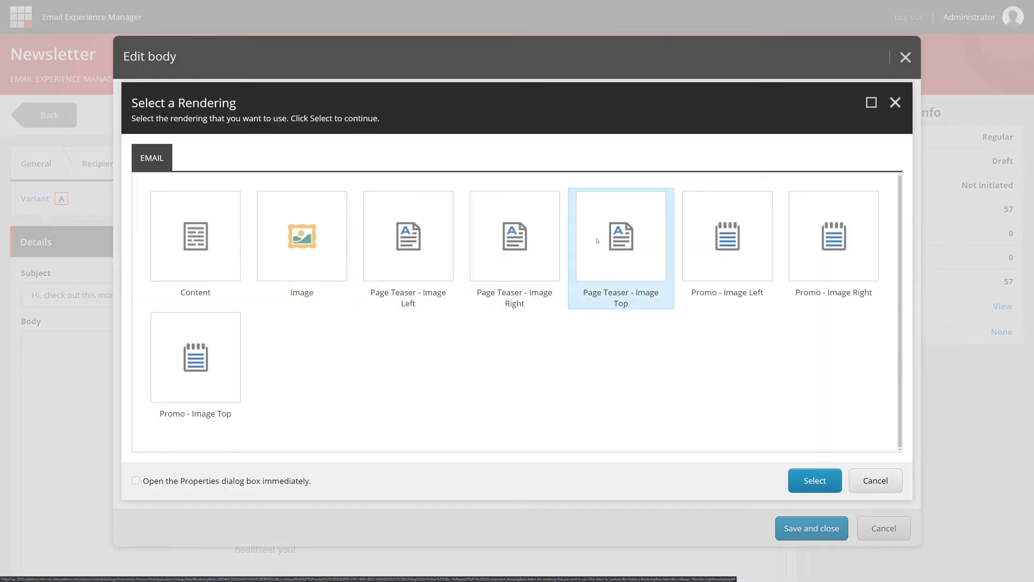
click(807, 479)
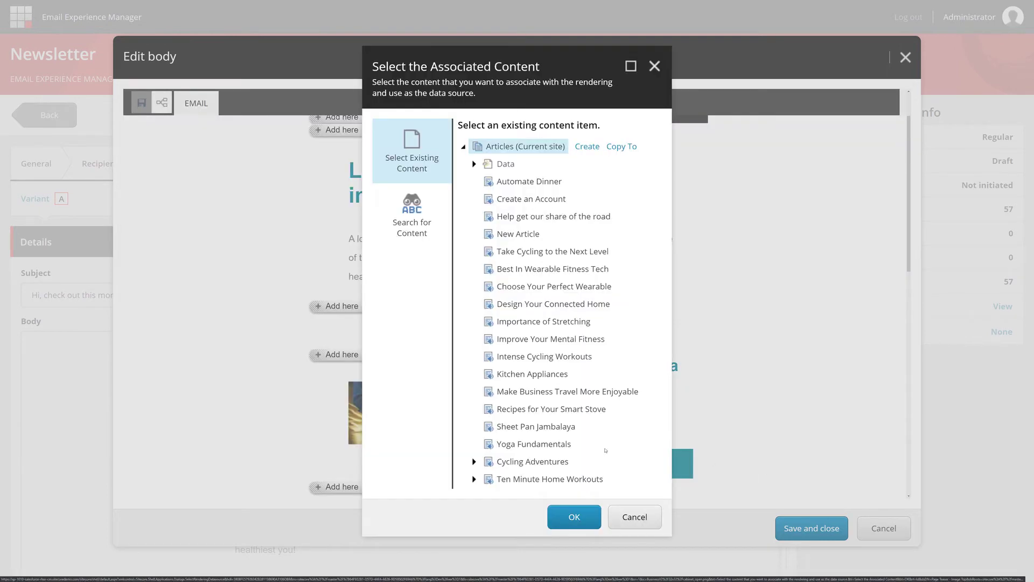
Step: Associate the Yoga Fundamentals article with the new page teaser and save the message body
click(533, 444)
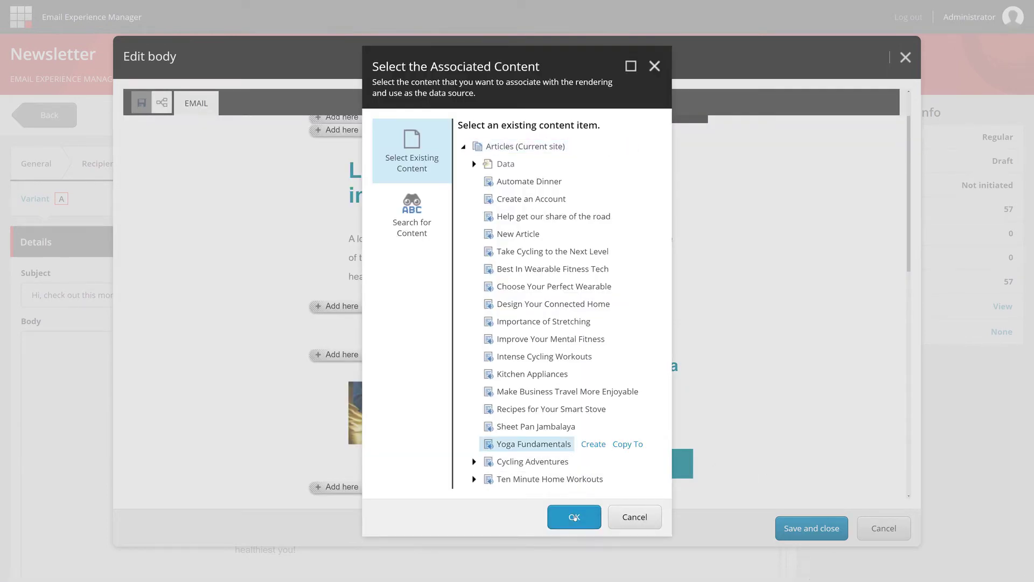
click(575, 517)
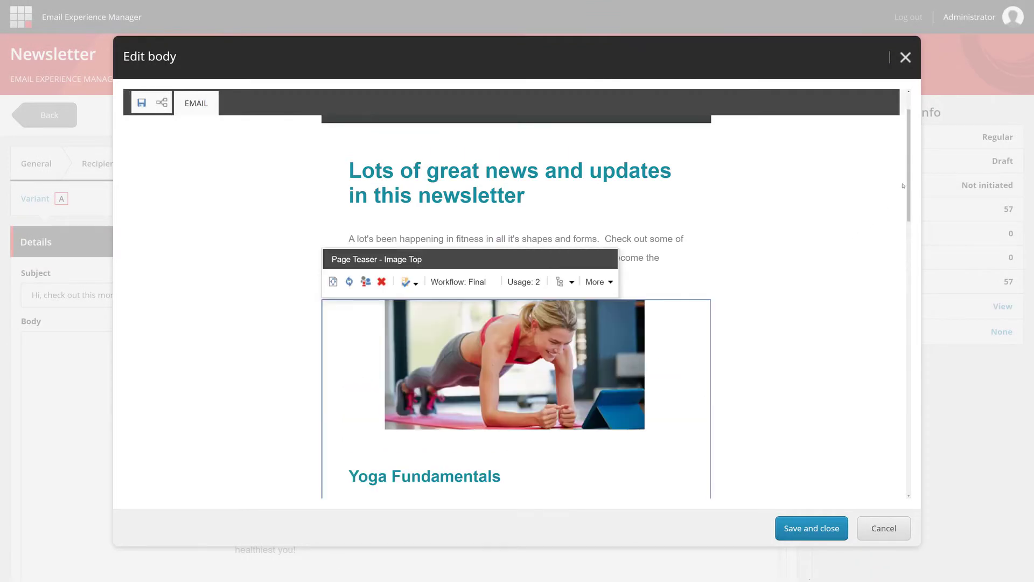
drag(908, 178, 921, 236)
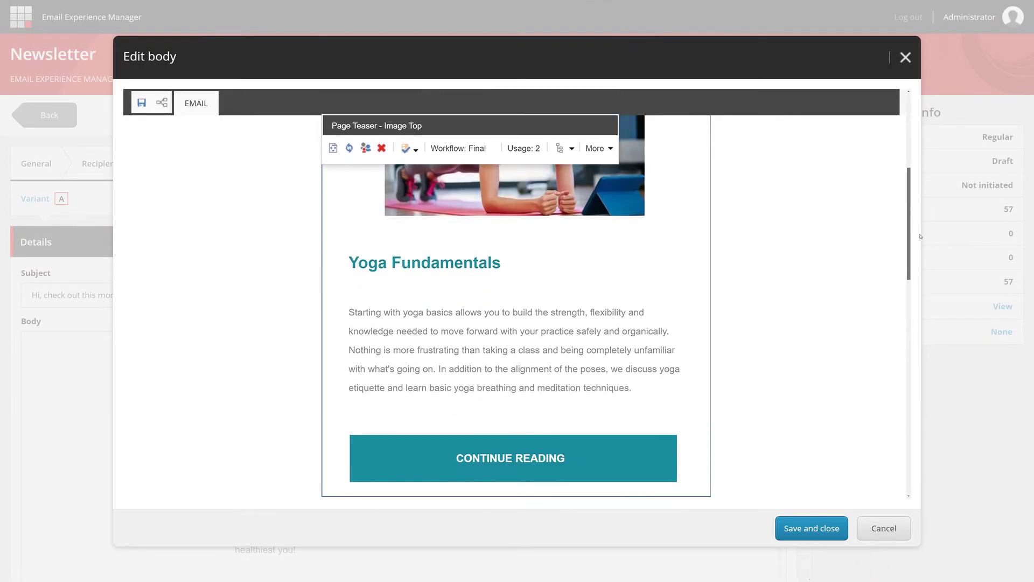
click(807, 529)
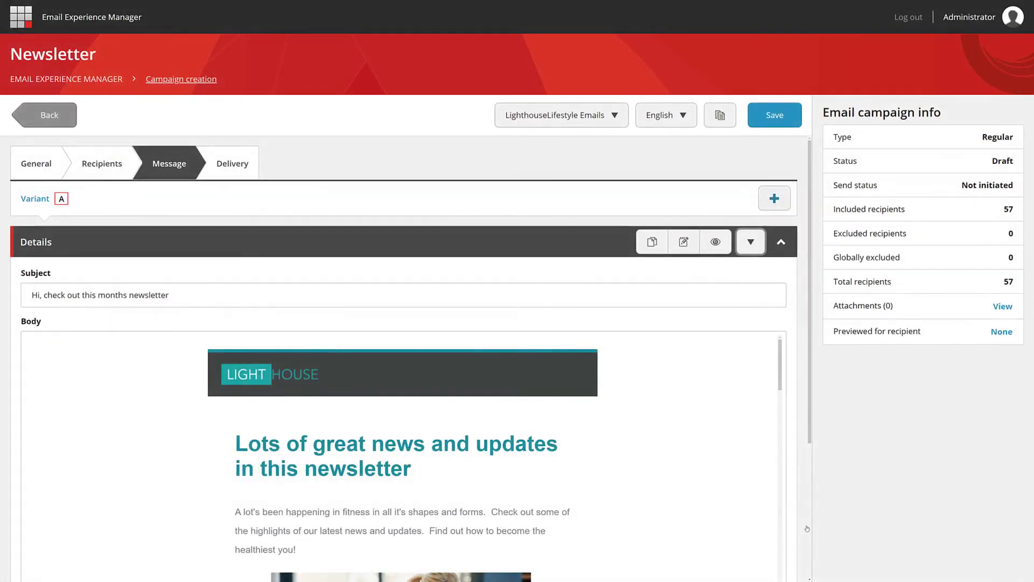
Step: Insert the Firstname token after "Hi " in the email subject, before the comma
click(42, 295)
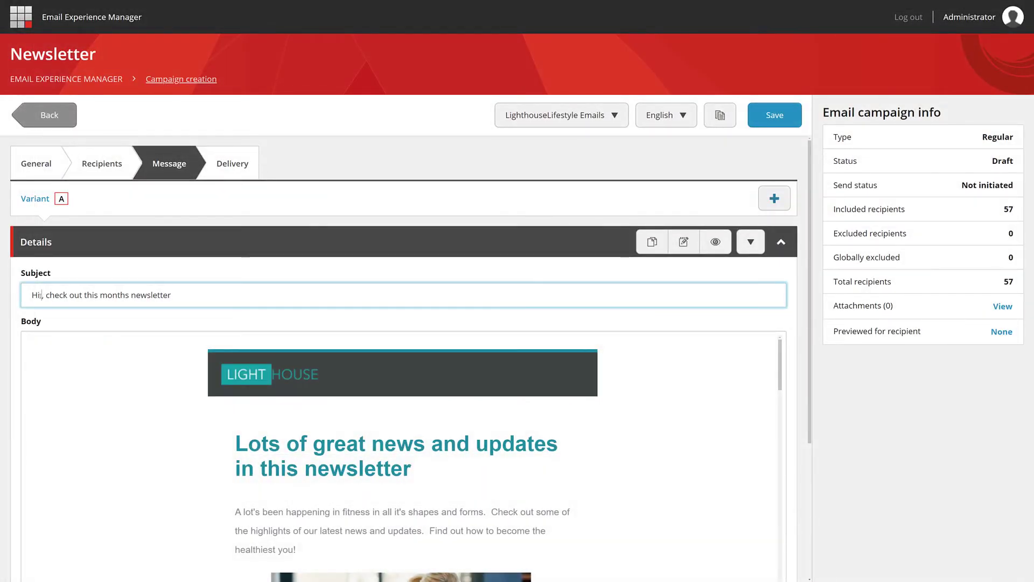
click(751, 242)
click(559, 295)
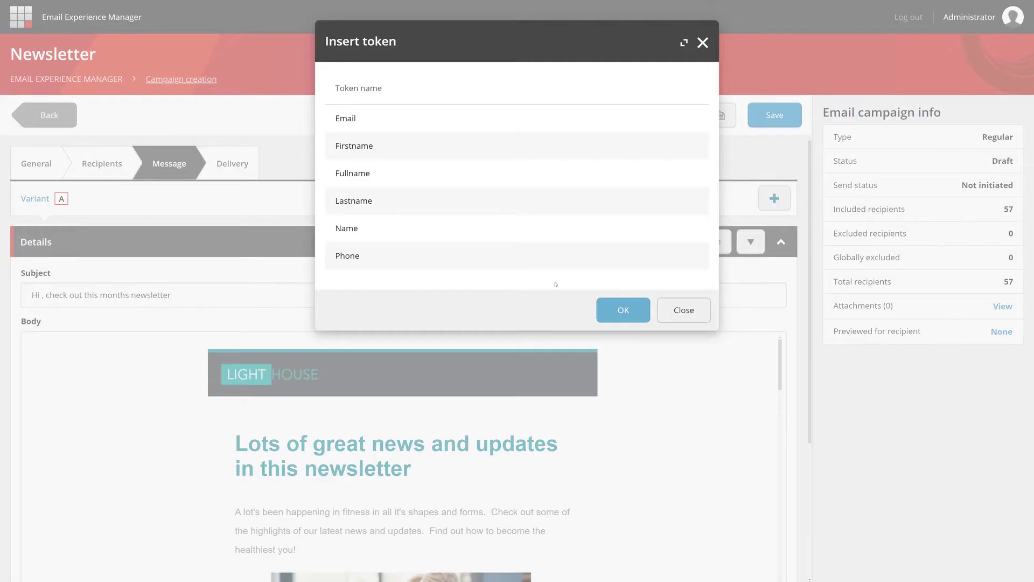
click(486, 154)
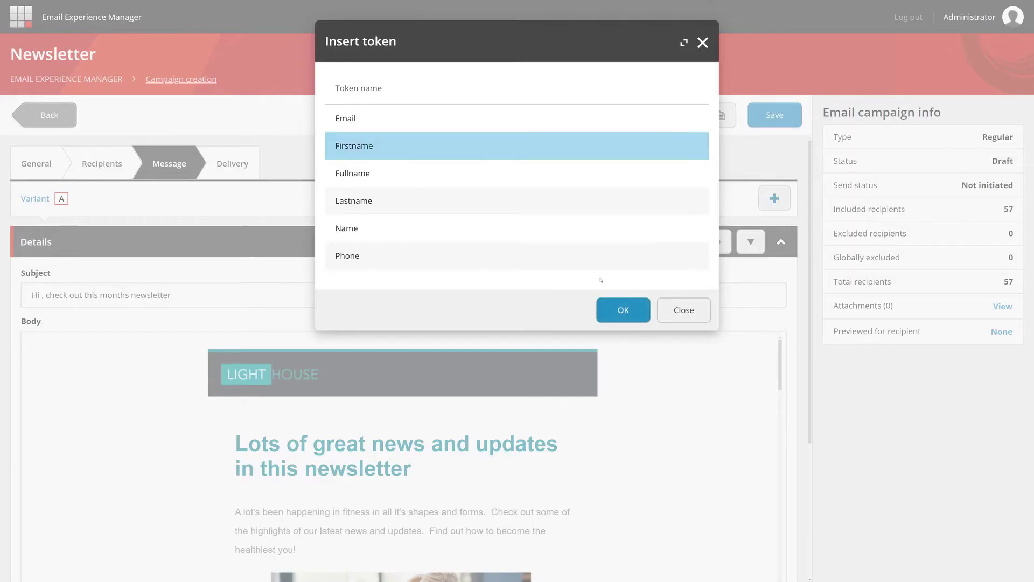
click(623, 306)
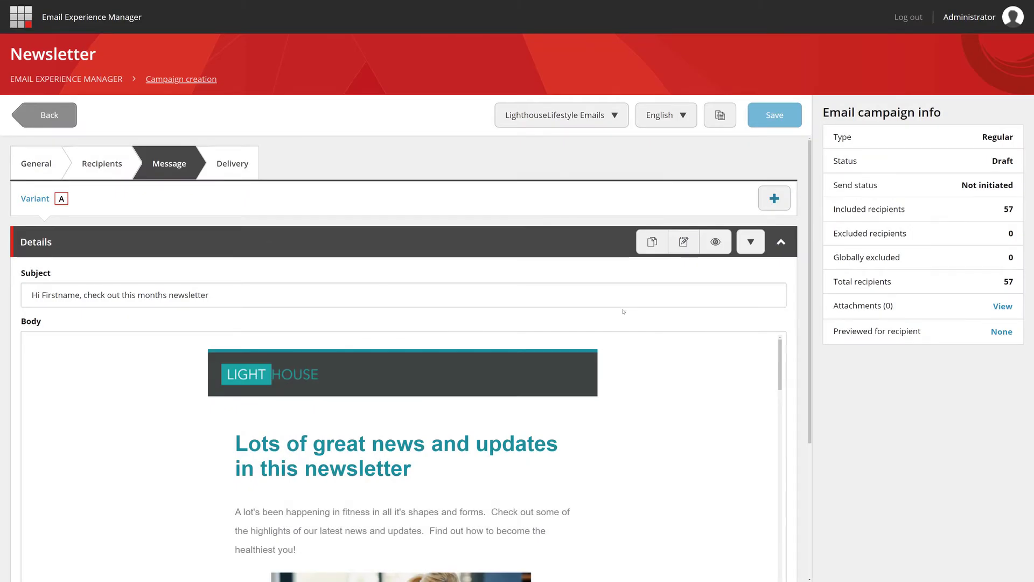
Step: Open personalization for the Yoga Fundamentals teaser in the message body and add a condition named "On the go"
click(461, 376)
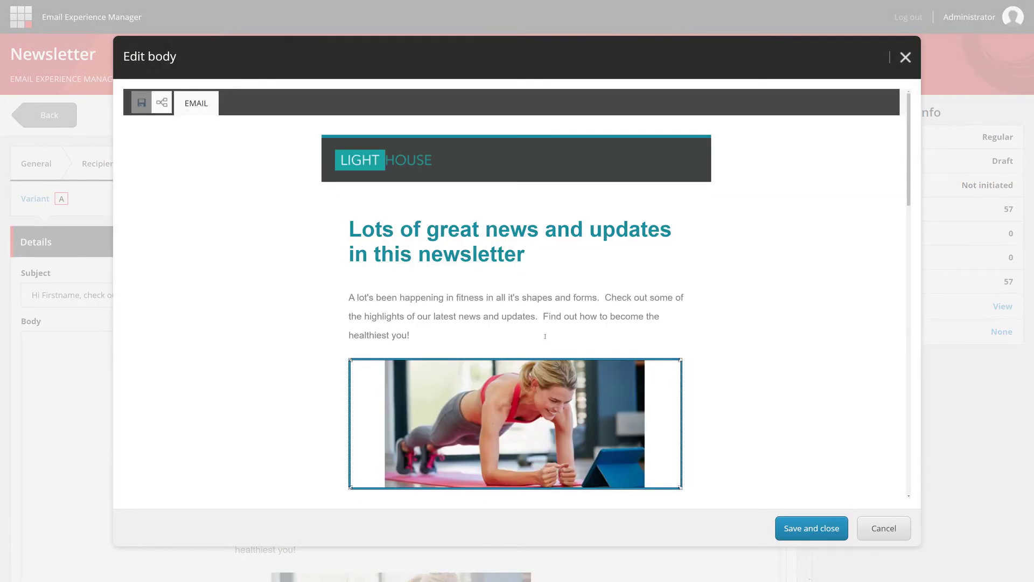
drag(909, 167, 919, 234)
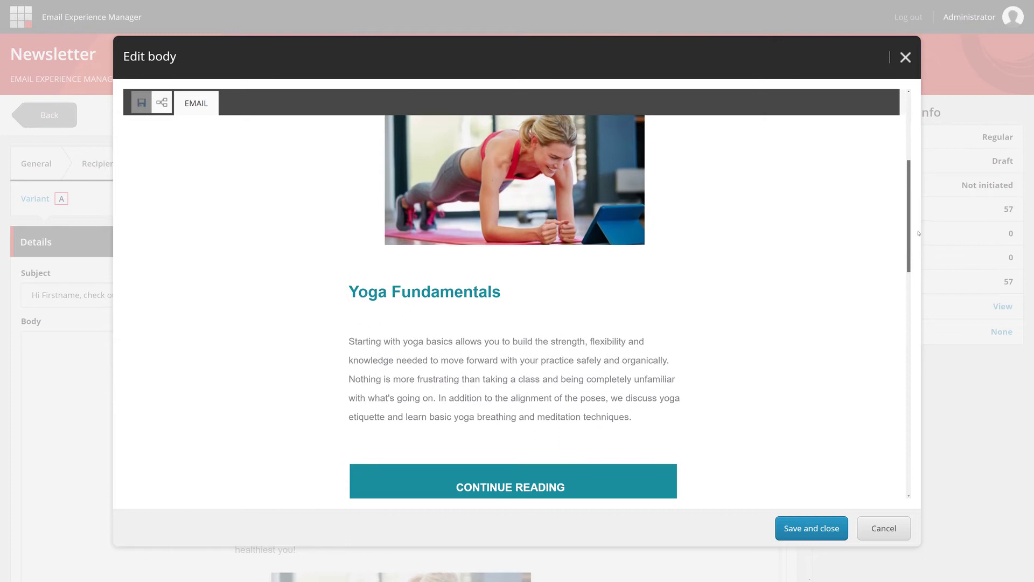
click(703, 240)
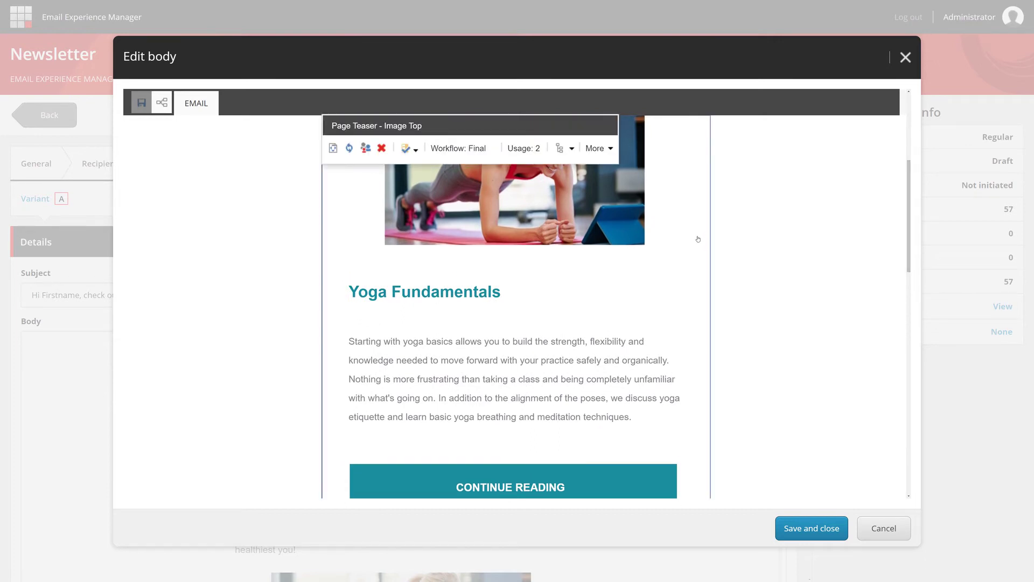
click(367, 150)
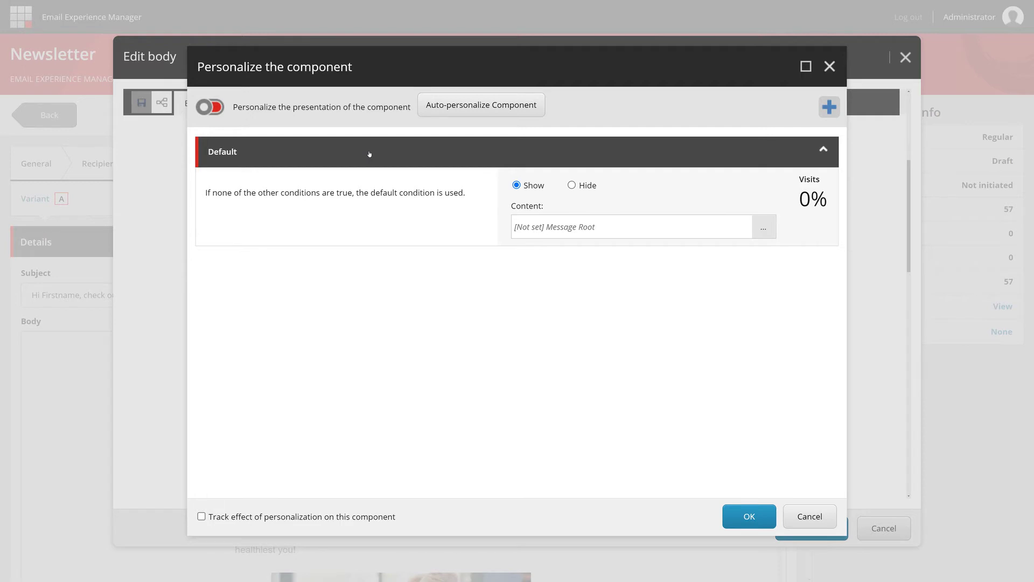
click(822, 106)
text(On the go)
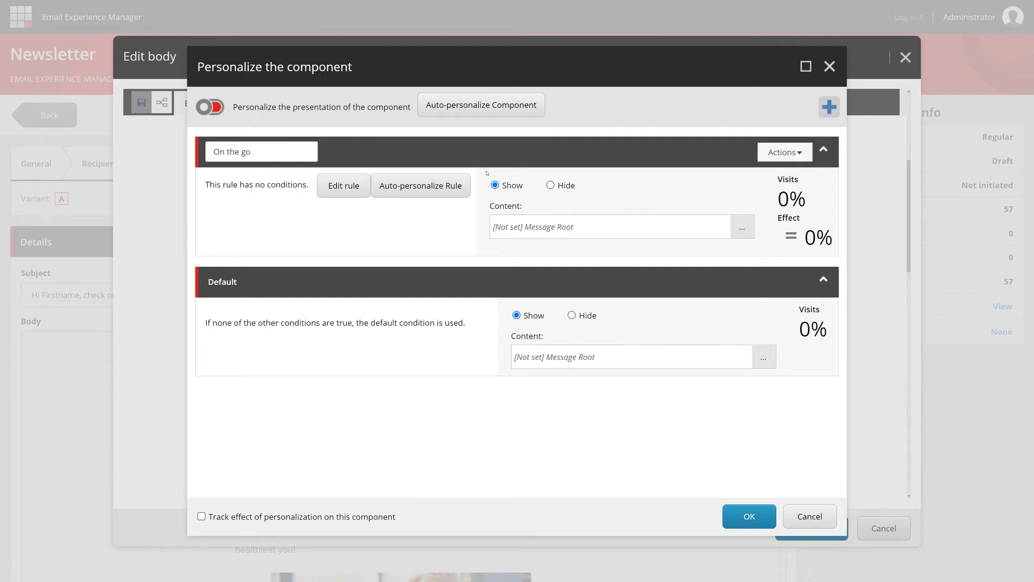
Step: Set the "On the go" rule to match contacts with the On the Go profile pattern card from LighthouseLifestyle's Health Location profile
click(348, 189)
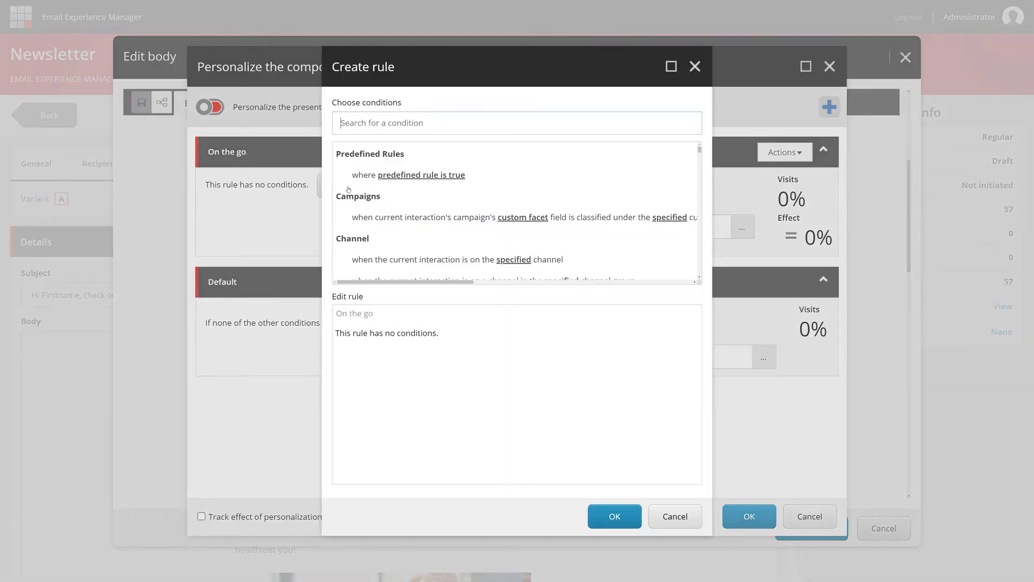
text(profile pattern)
click(378, 176)
click(622, 332)
click(155, 171)
click(166, 206)
click(177, 224)
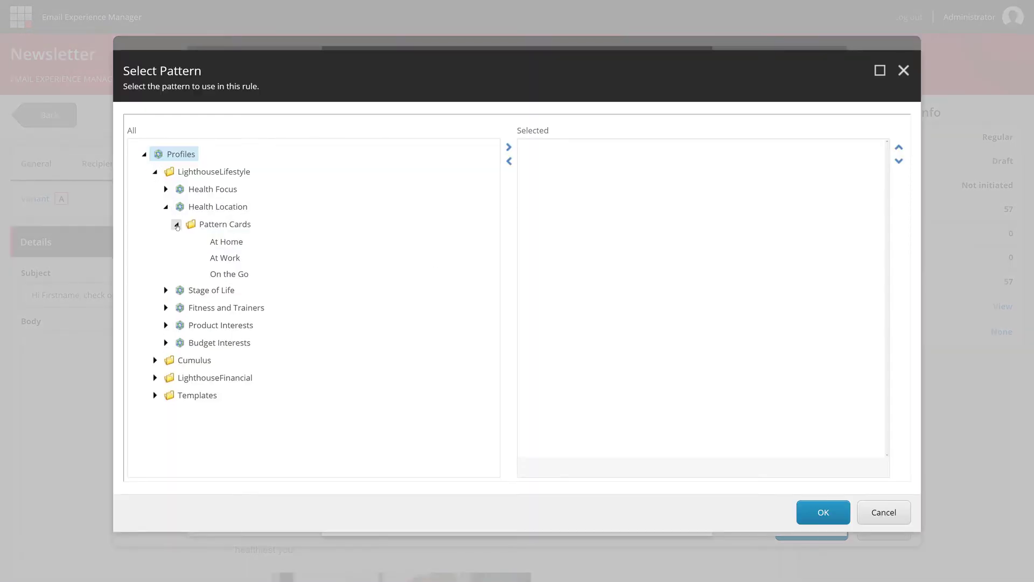
double_click(228, 276)
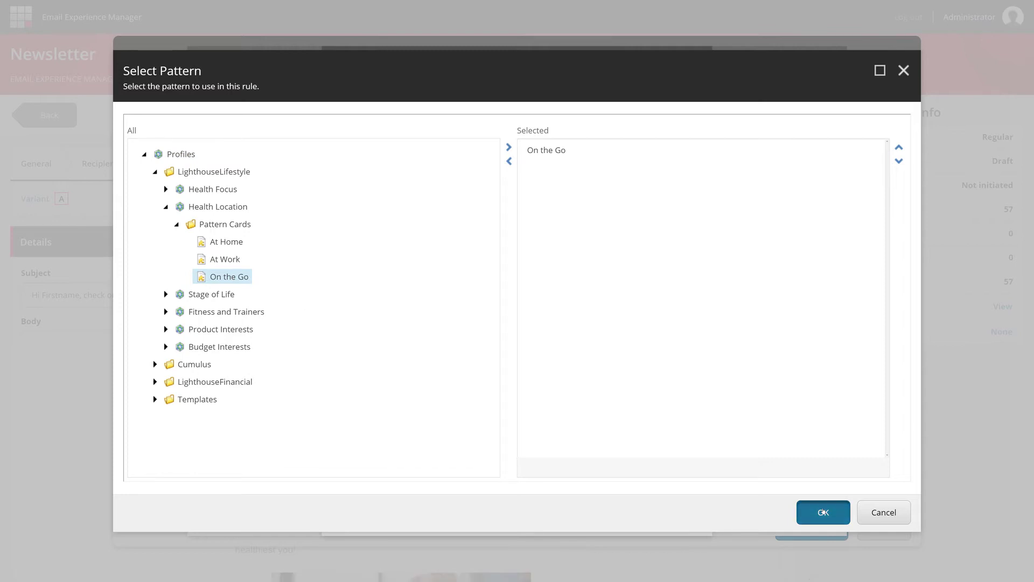
click(823, 511)
click(622, 518)
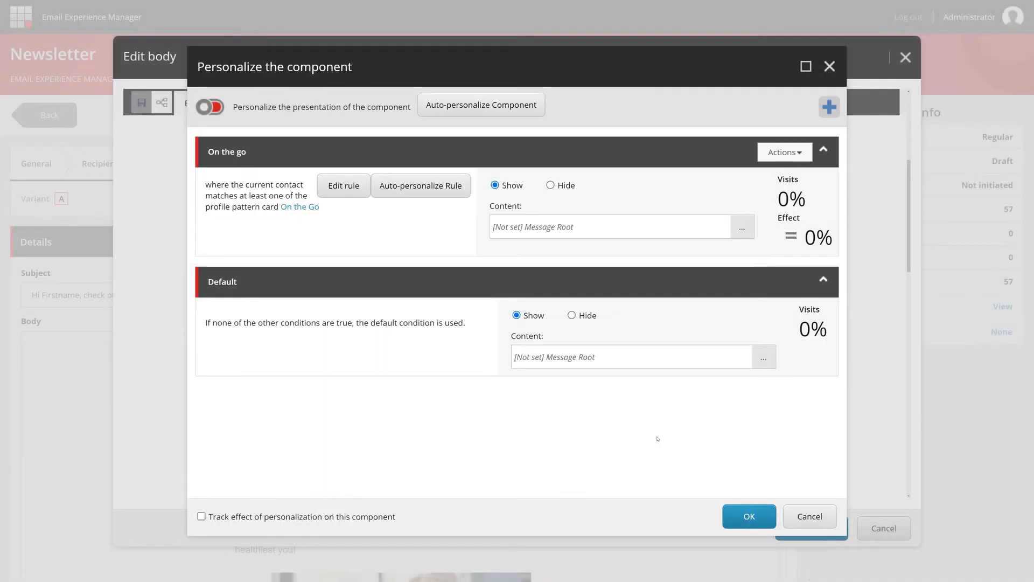
Step: Set the "On the go" condition's content to the Intense Cycling Workouts article and apply the personalization
click(739, 231)
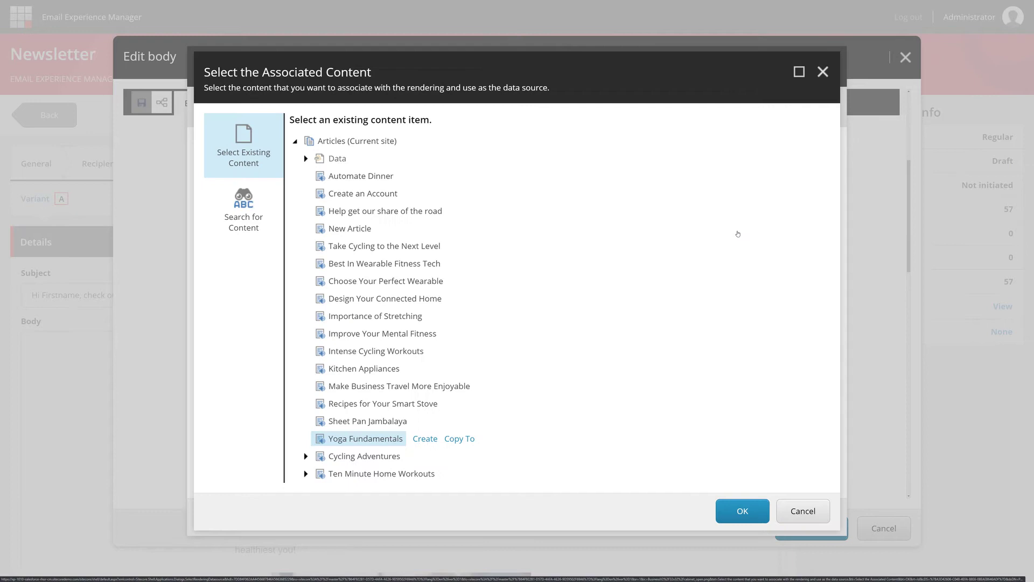
click(388, 350)
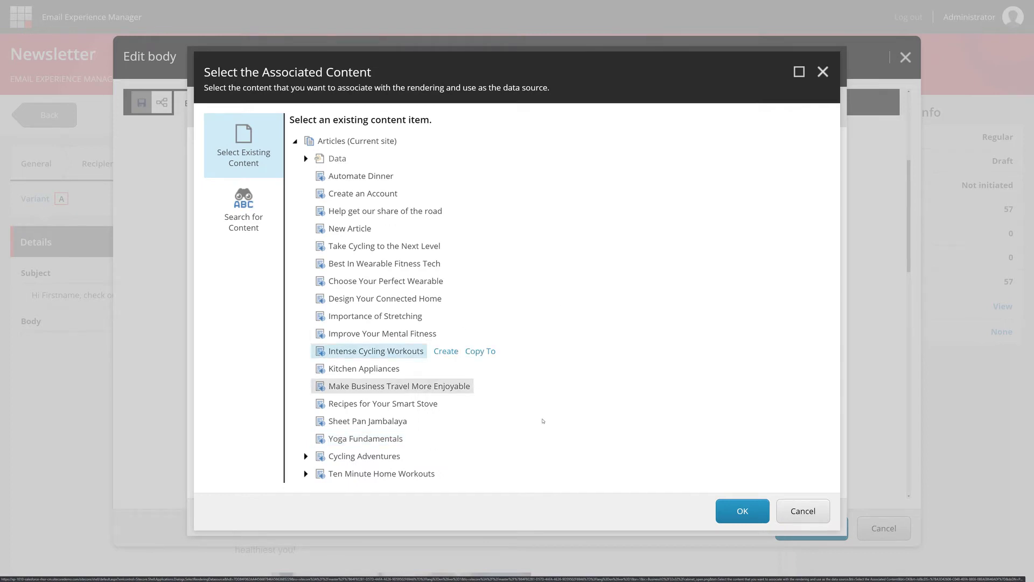
click(743, 512)
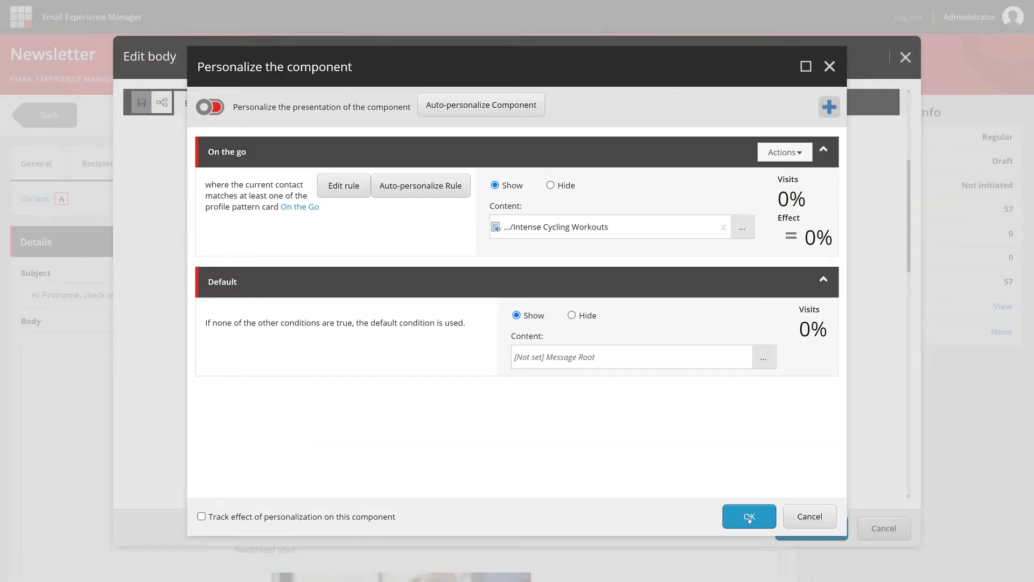
click(750, 517)
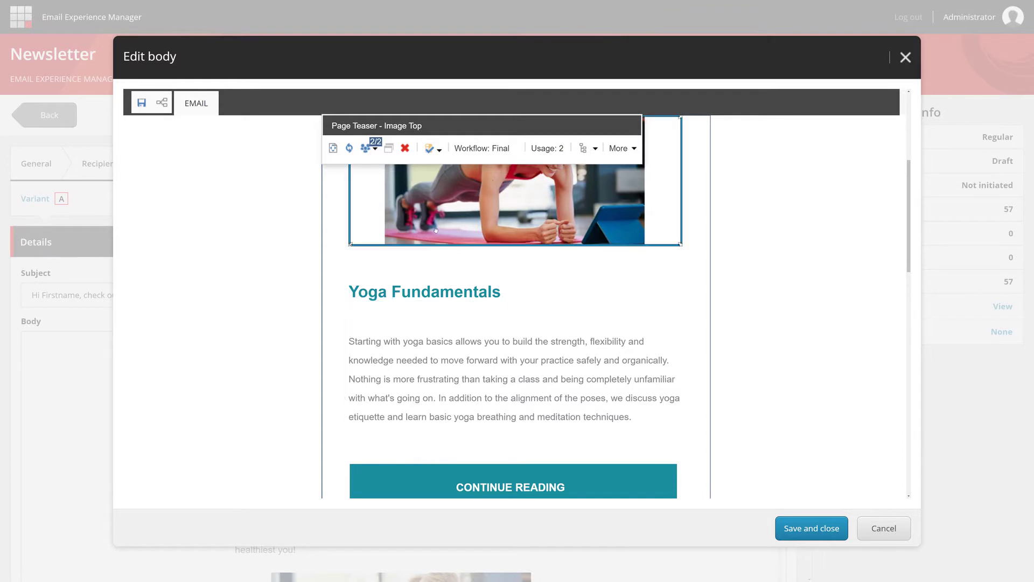
Step: Preview the page teaser under the "On the go" condition, then save and close the message body
click(372, 150)
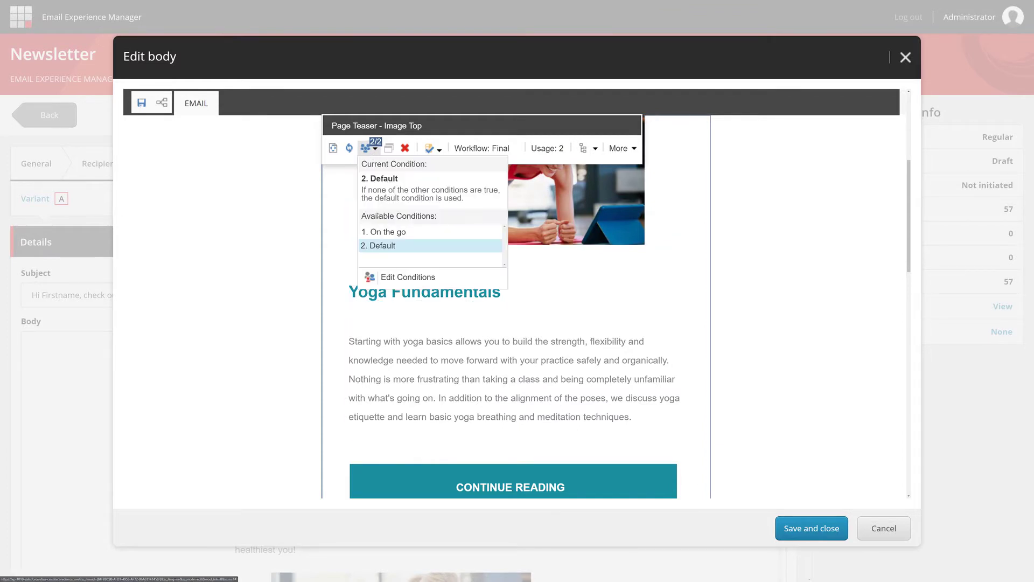
click(380, 231)
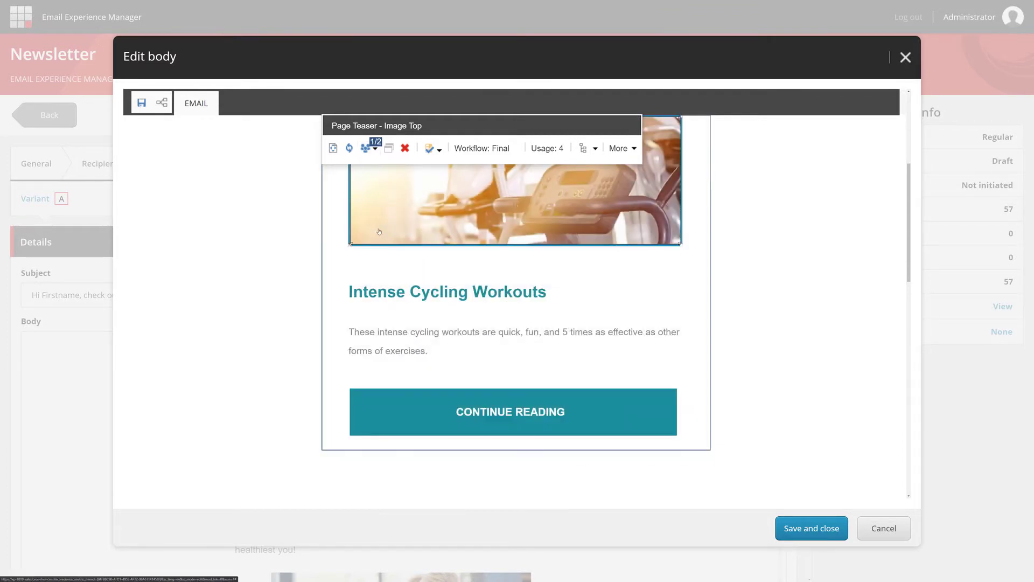
drag(910, 264, 913, 243)
click(812, 528)
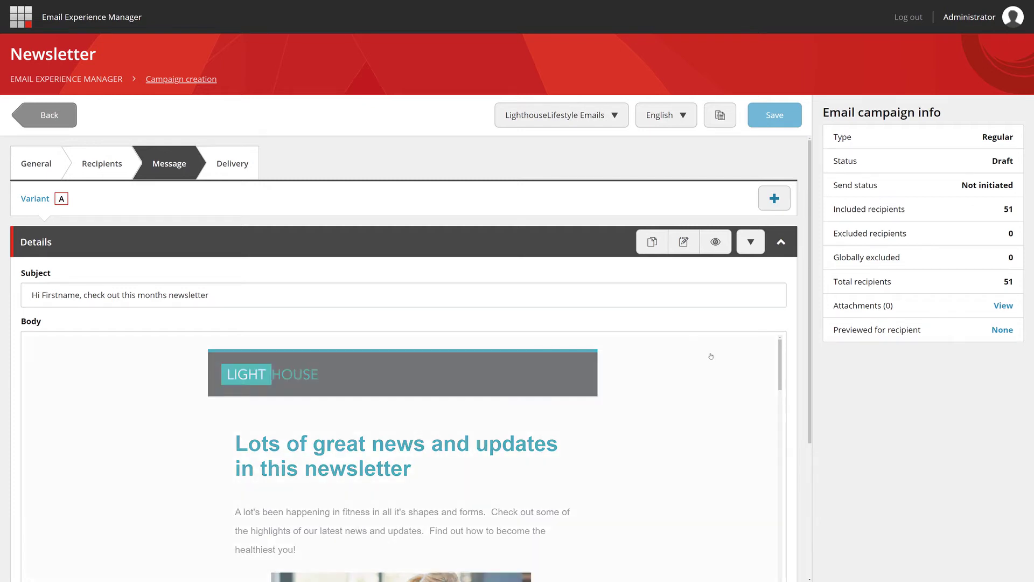
Step: Duplicate message variant A and remove the first name token from variant B's subject, leaving "Hi, check out this months newsletter"
click(653, 243)
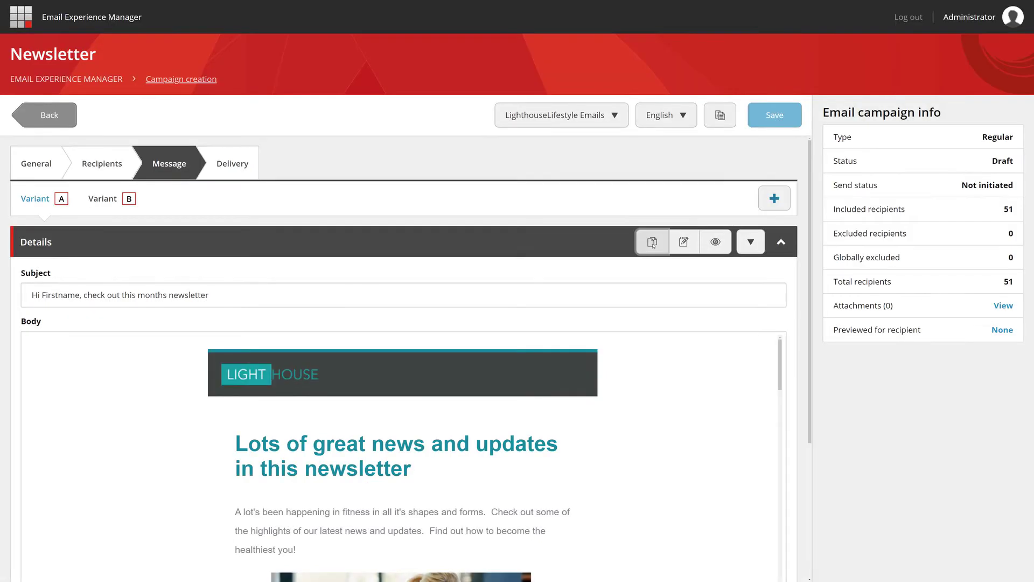
click(113, 204)
click(64, 294)
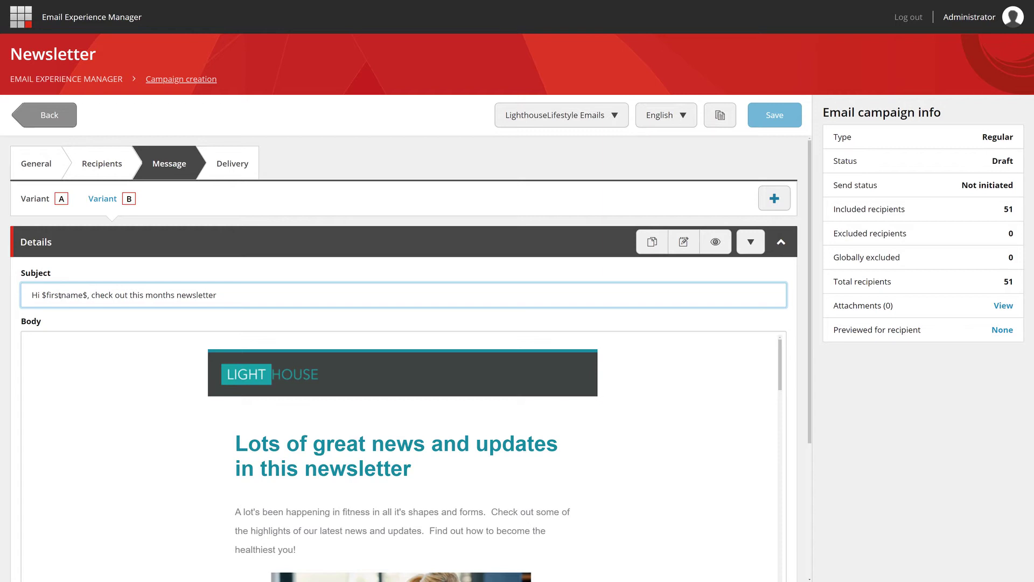
double_click(60, 295)
key(BackSpace)
key(BackSpace)
key(BackSpace)
key(Delete)
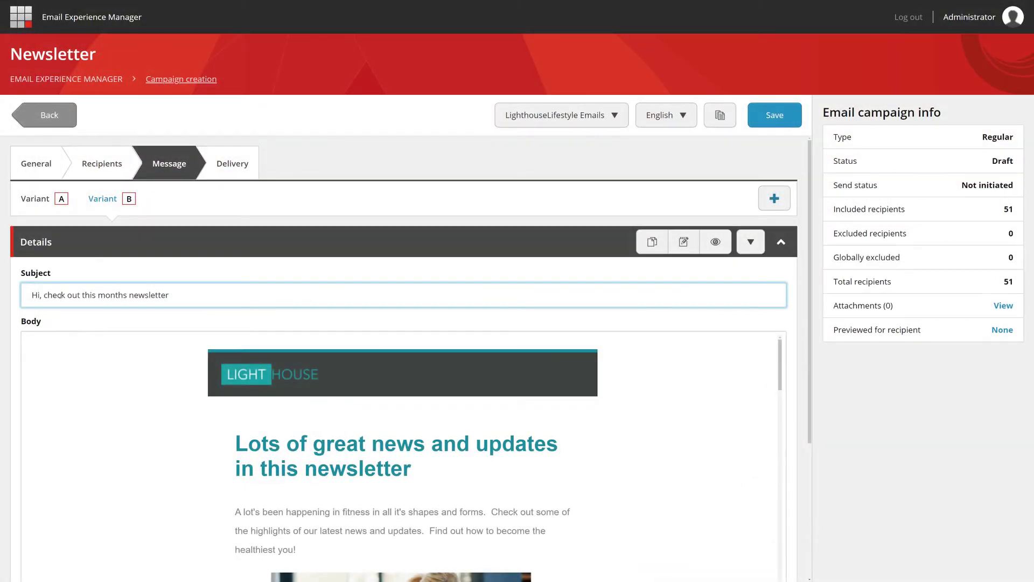
Step: Set the A/B test in the delivery options to select the winner automatically after 8 hours
click(225, 168)
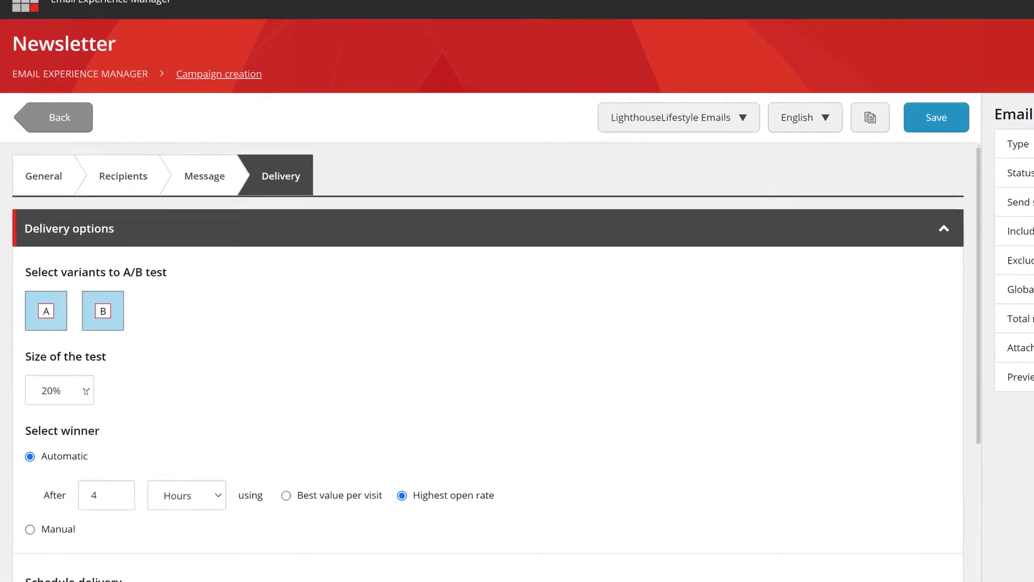
click(73, 334)
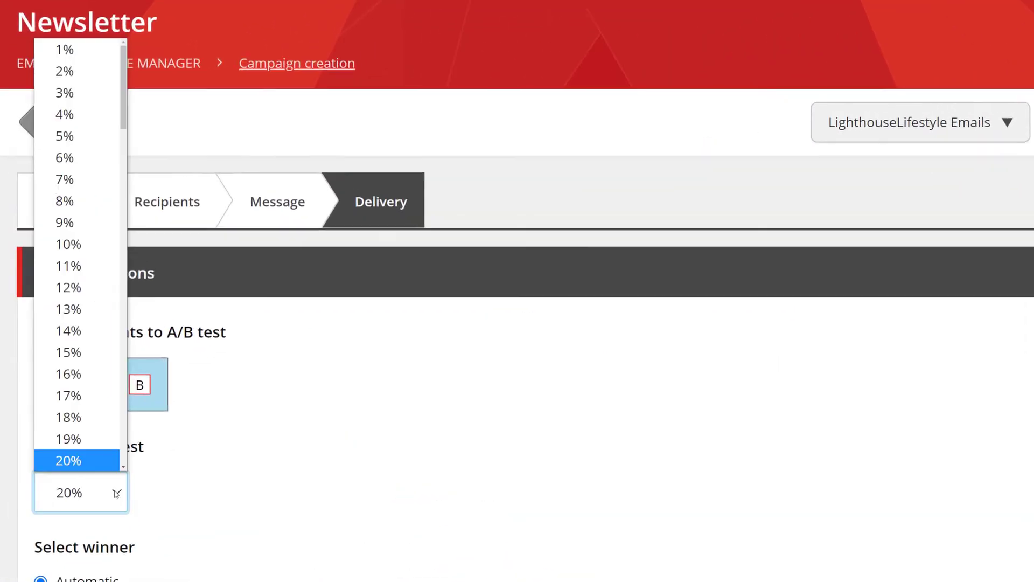
scroll(87, 345, down, 5)
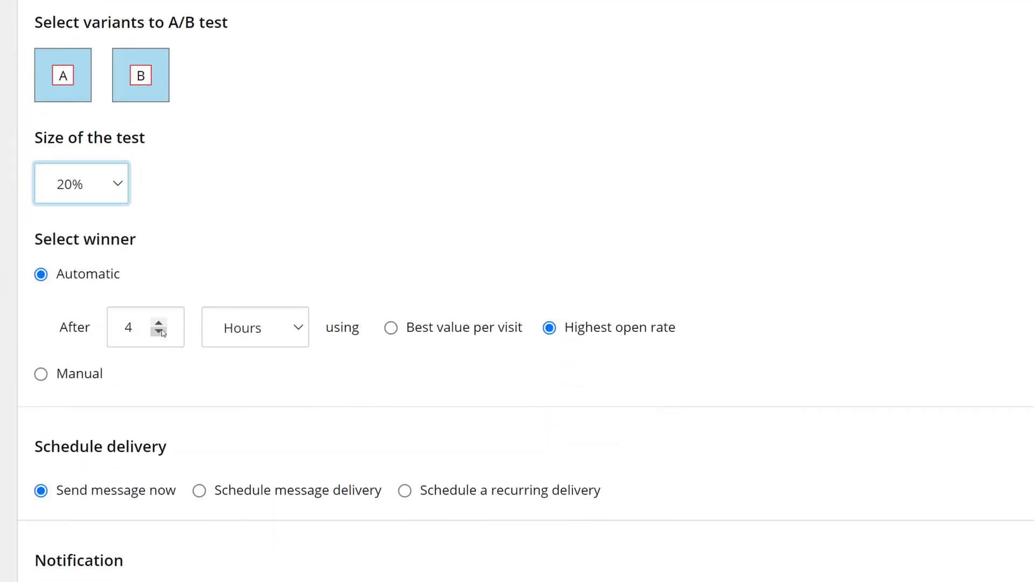
click(159, 323)
click(158, 323)
click(159, 323)
click(159, 323)
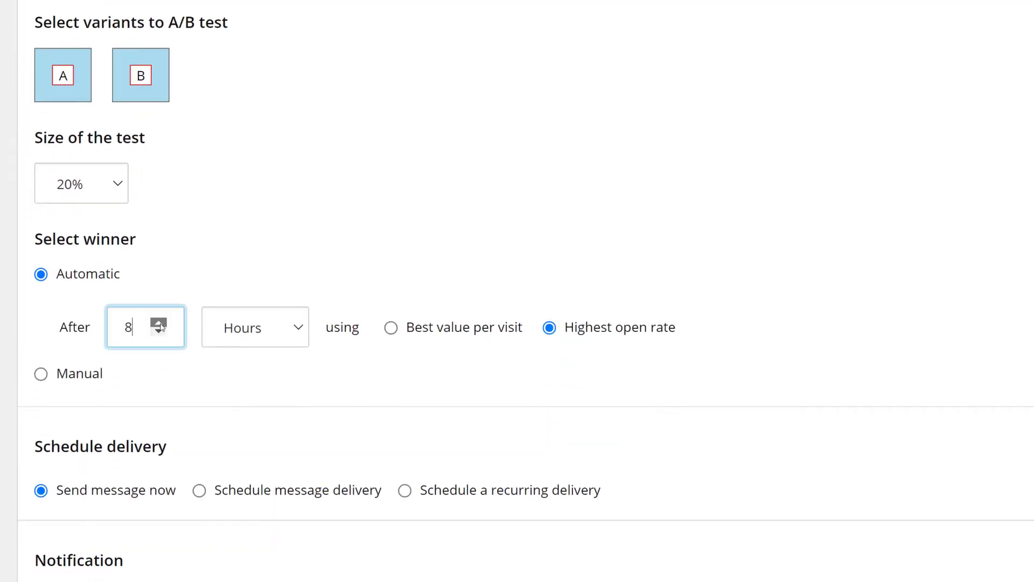
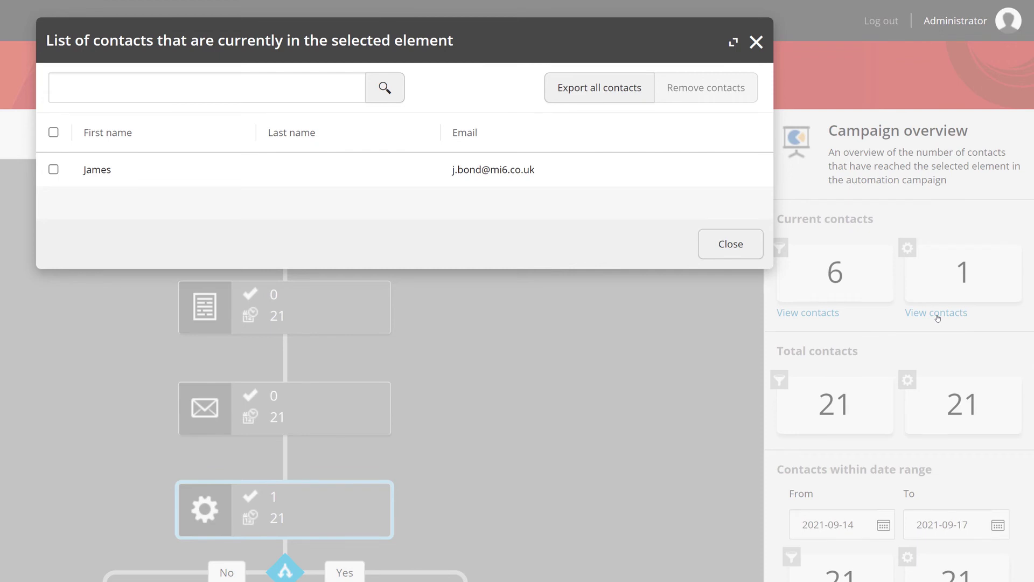
Step: Close the list of current contacts and select the element on the automation campaign's Yes branch
click(730, 244)
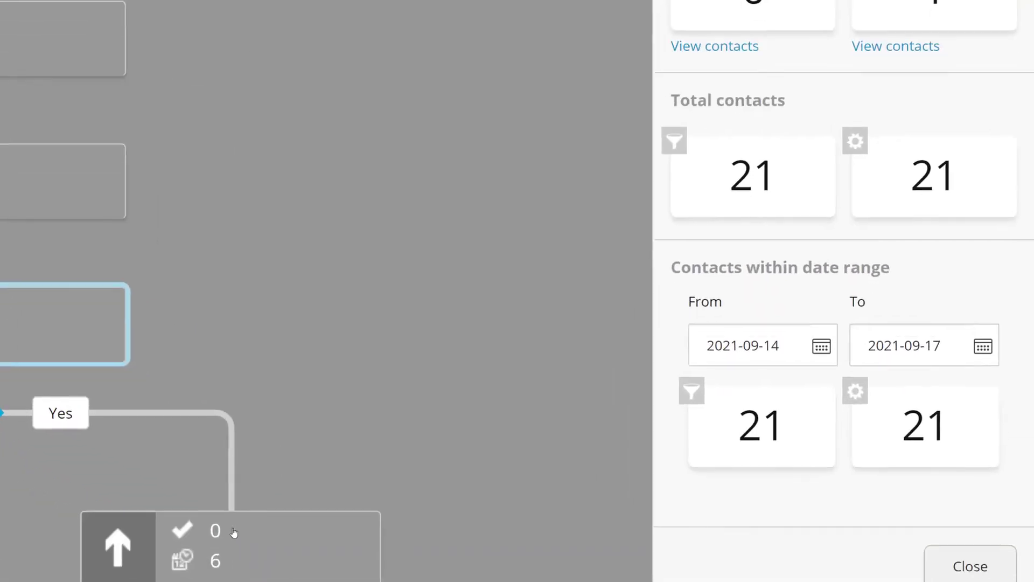
click(233, 532)
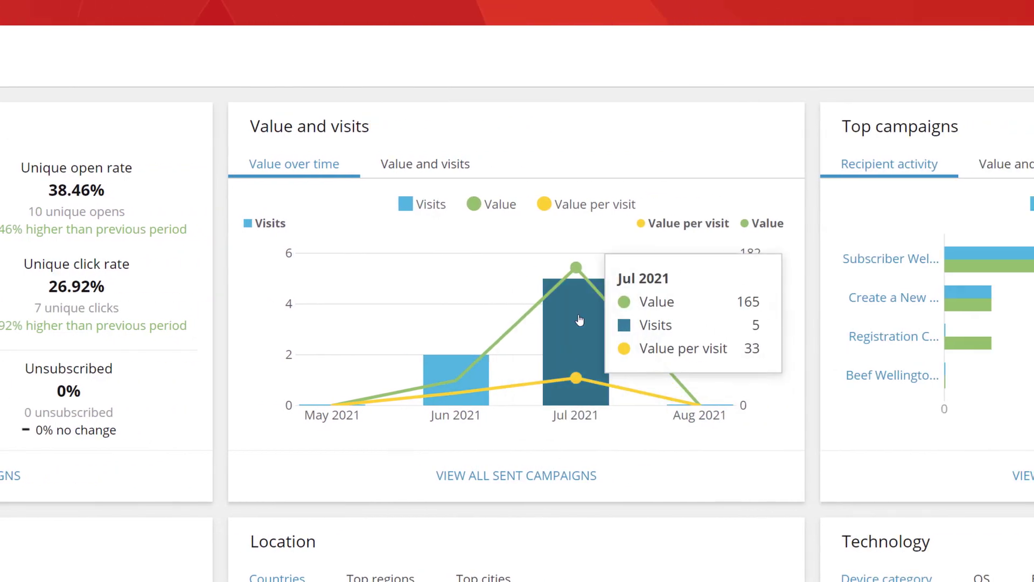
Step: Review the dashboard's value and visits summary, and the top campaigns by recipient activity, value and visits, and engagement
click(426, 167)
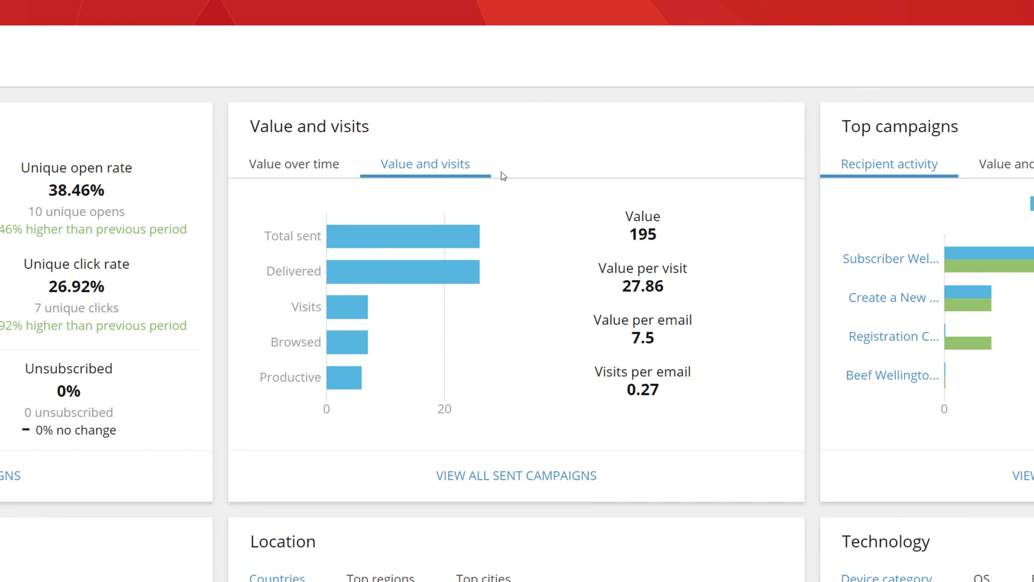
mouse_move(966, 262)
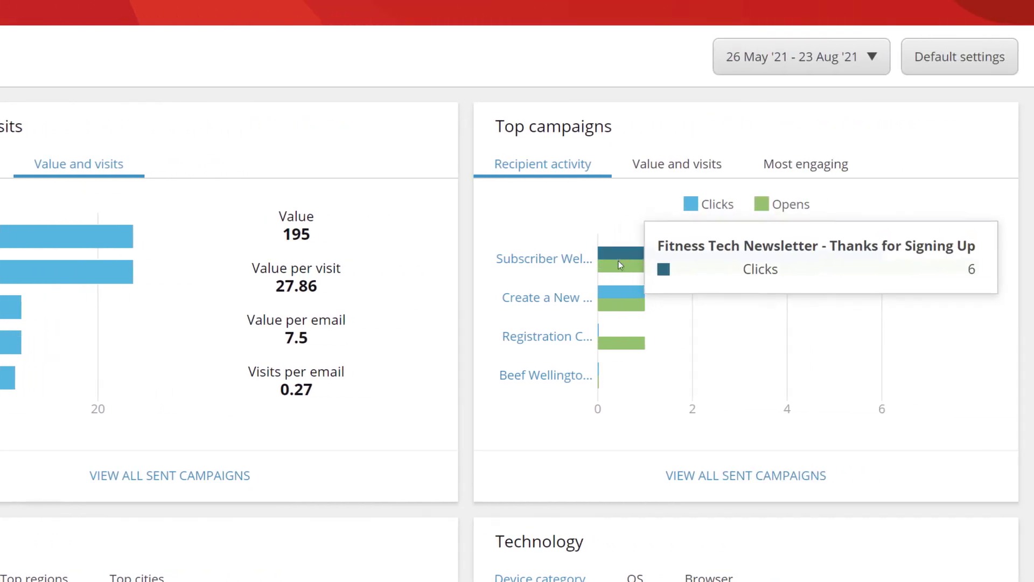
click(662, 171)
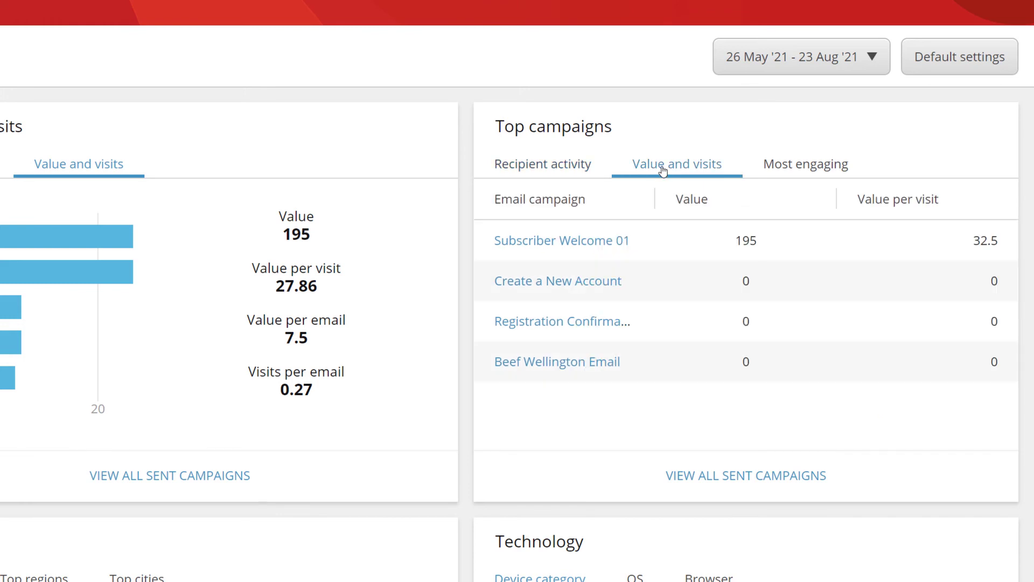
click(792, 170)
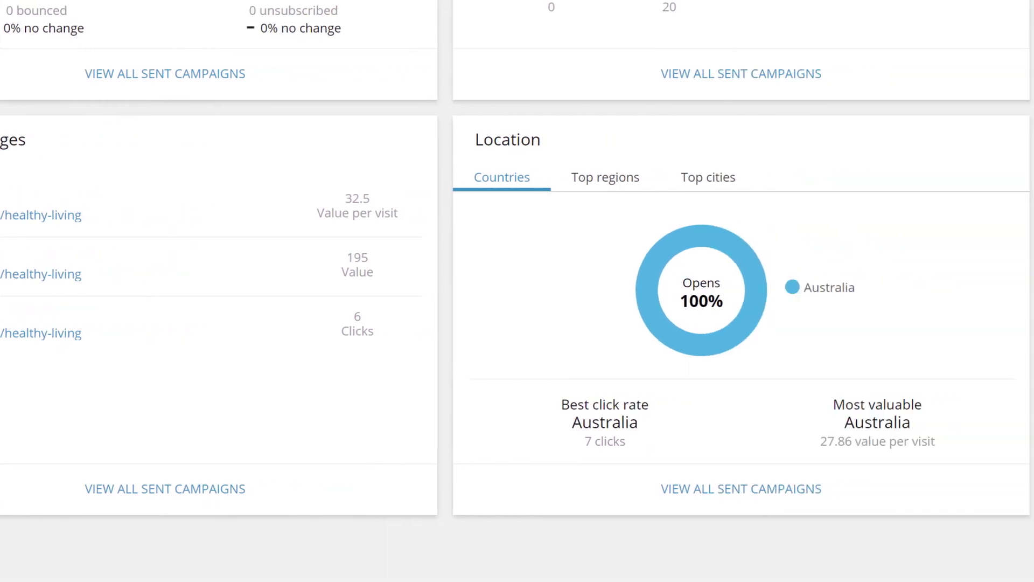
Step: Review the dashboard's location breakdown by top regions and cities, and its technology breakdown by OS and browser
click(407, 183)
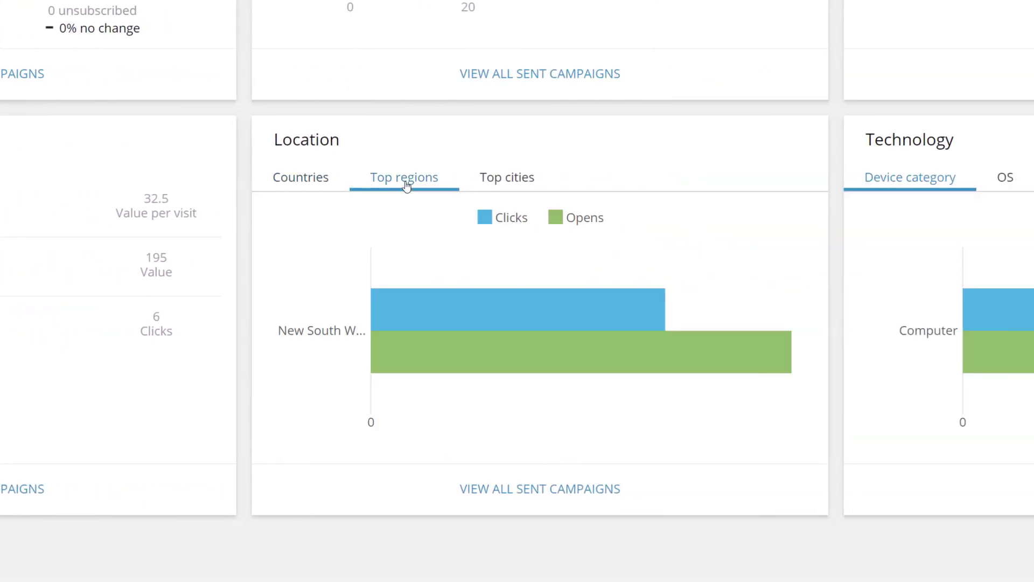
click(498, 182)
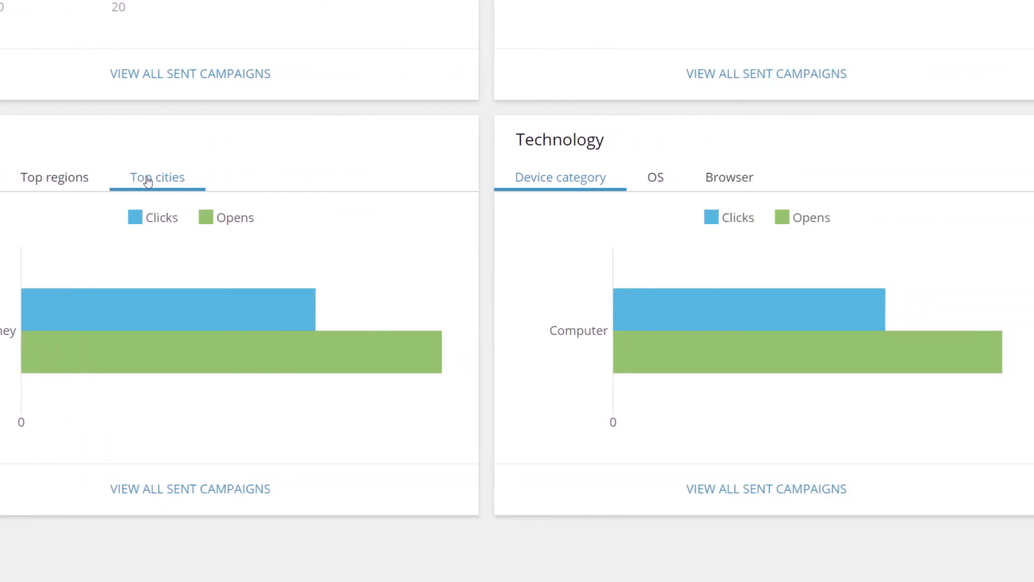
click(645, 178)
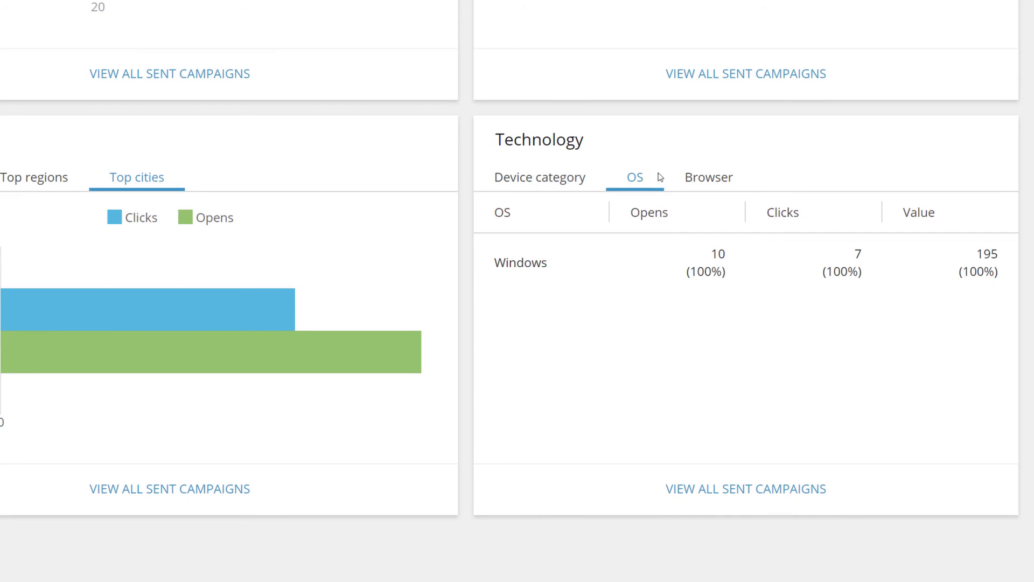
click(707, 180)
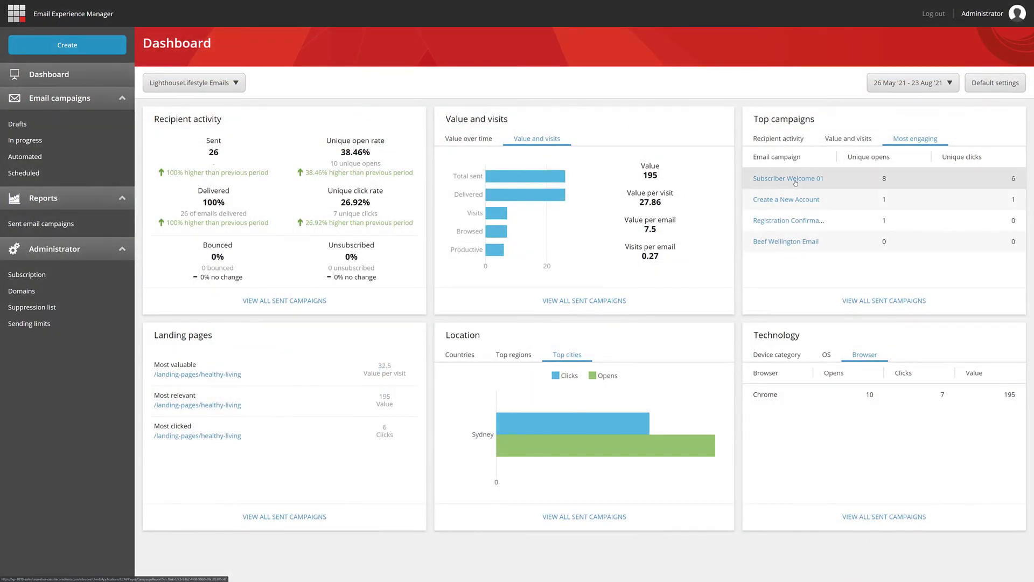
Step: Open the Subscriber Welcome 01 campaign report and examine its overview, recipient activity, value and engagement, and landing page performance
click(795, 181)
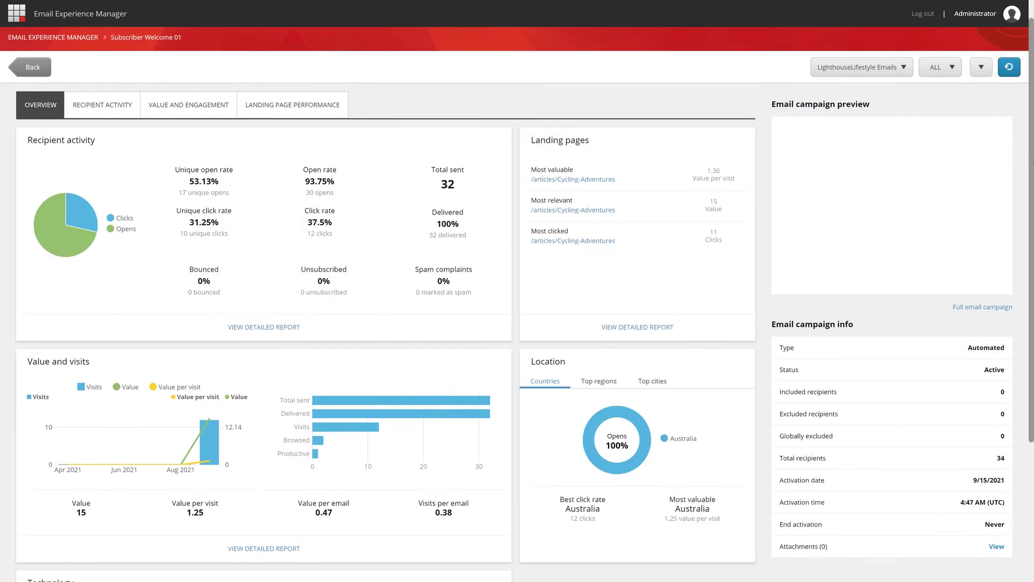
scroll(1031, 316, down, 4)
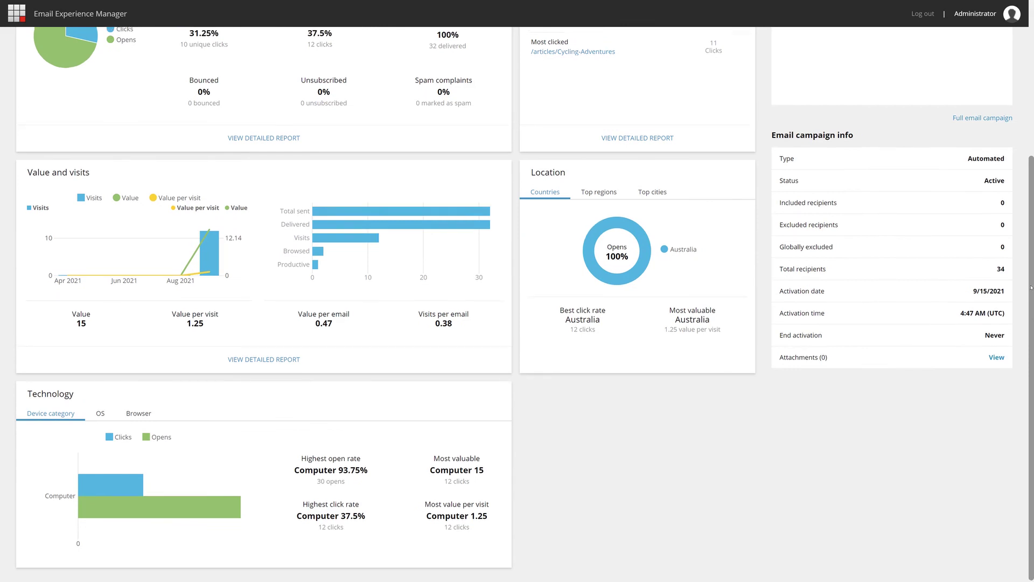
scroll(317, 149, up, 4)
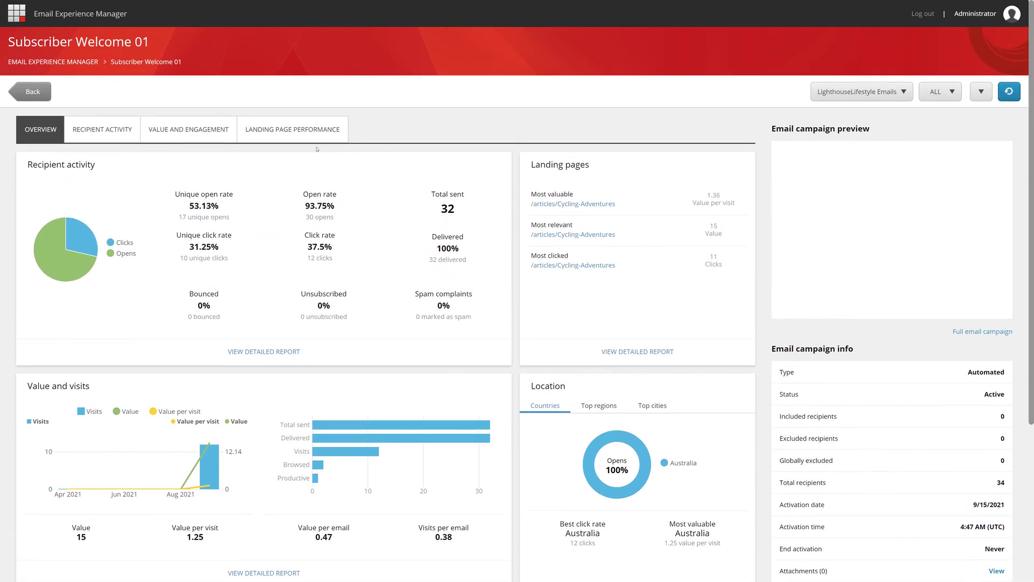
click(108, 135)
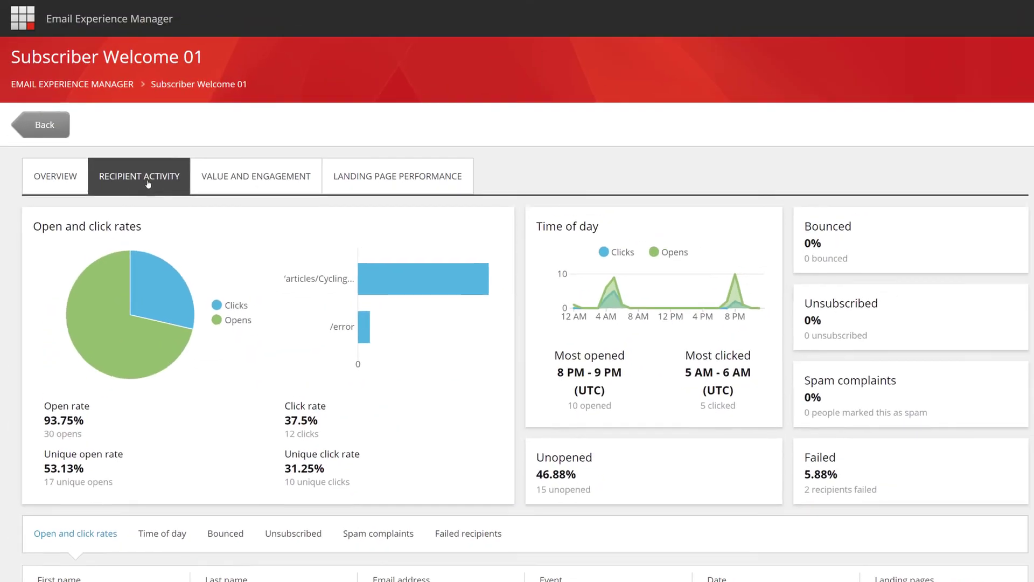
click(249, 182)
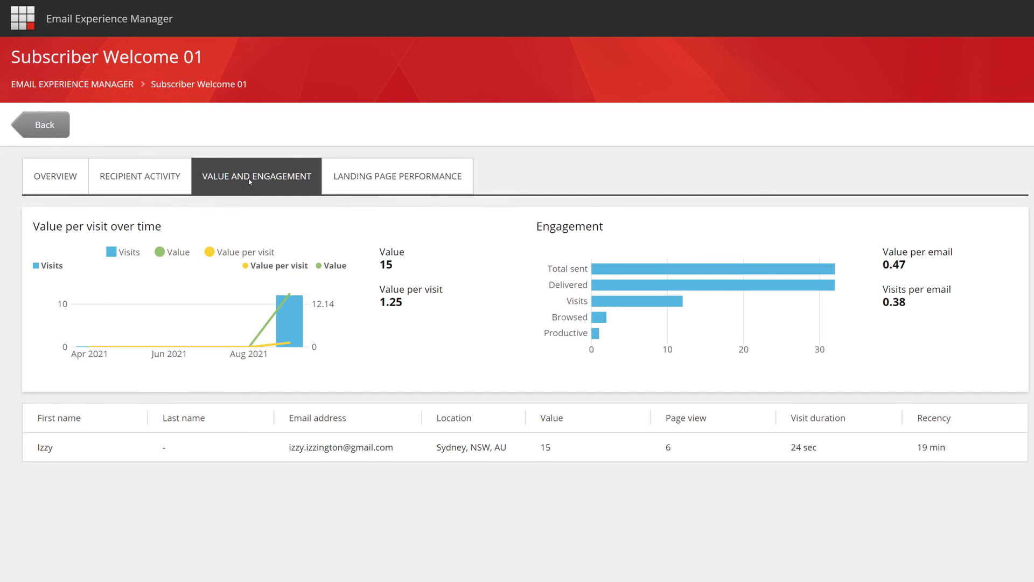
click(376, 177)
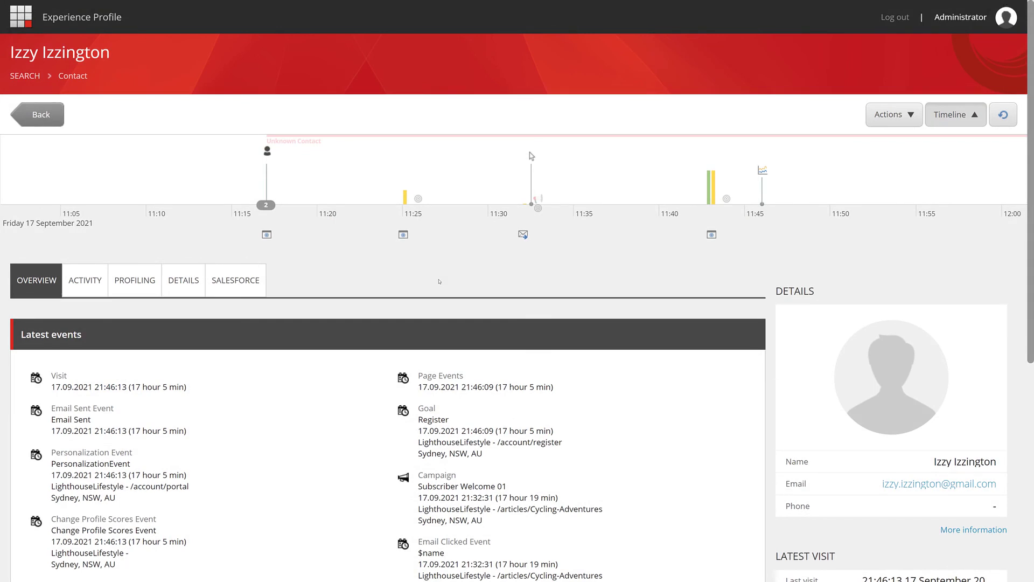
Step: Inspect the contact's timeline entries for the first visits, the email subscription, the email campaign click and the registration outcome
click(272, 209)
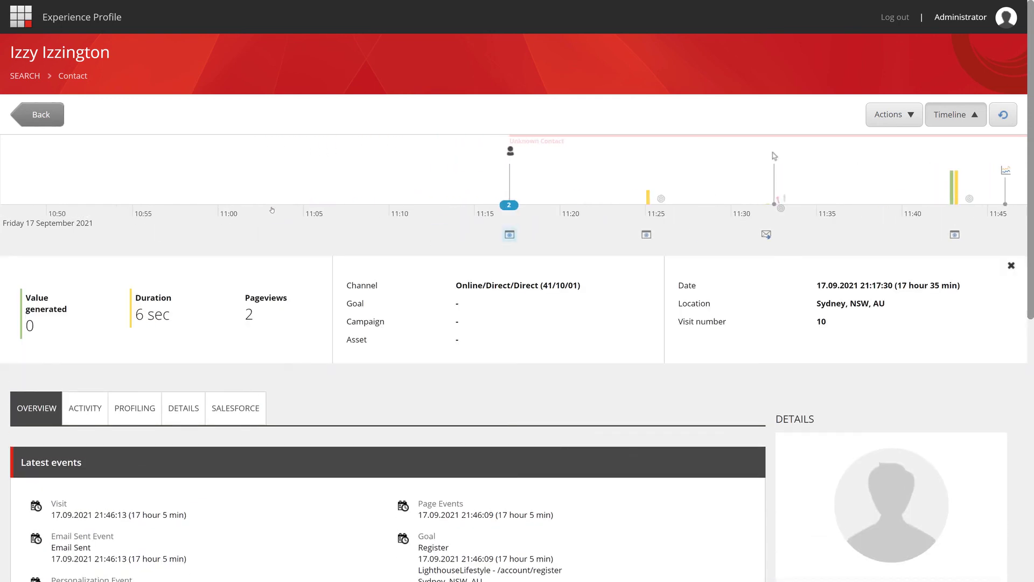
click(660, 199)
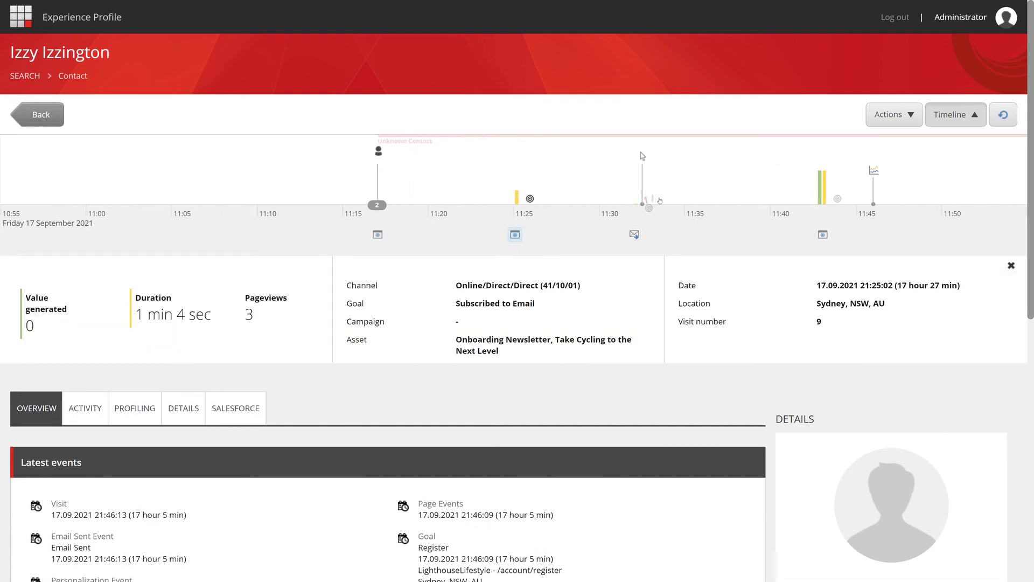
click(650, 207)
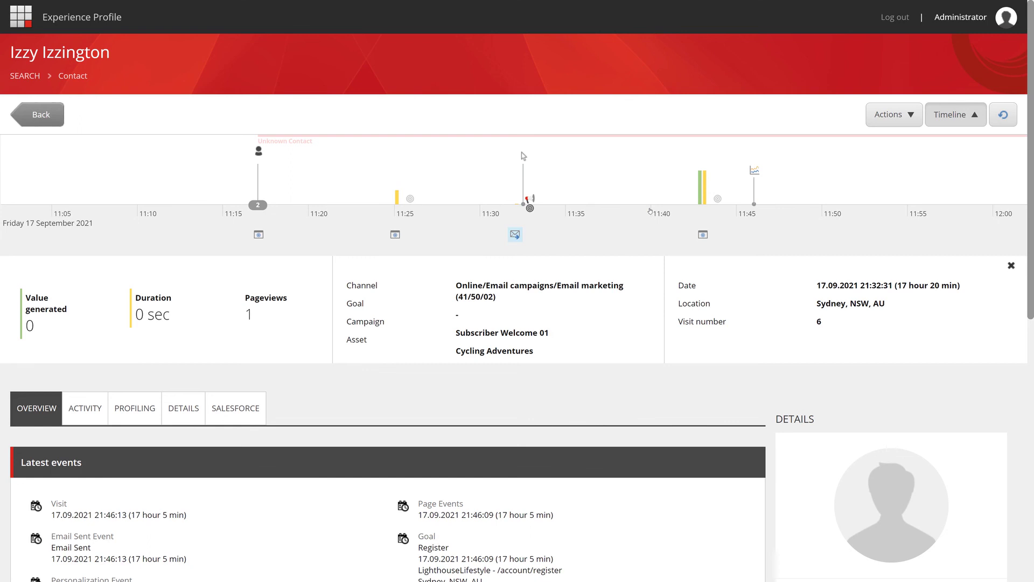
click(755, 171)
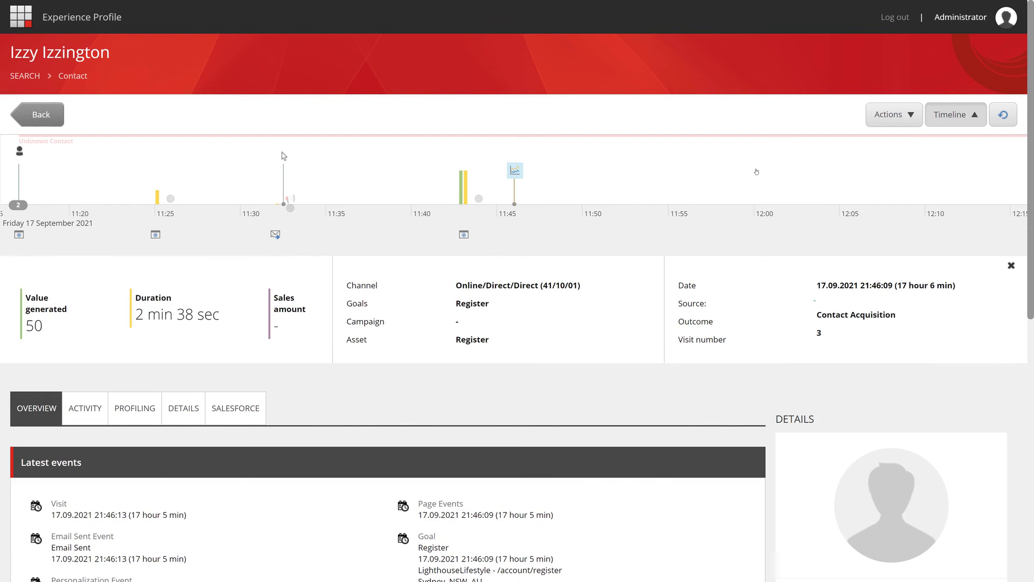
Step: Examine the contact's latest events, visit activity, marketing automation campaigns and profile pattern matches
scroll(757, 171, down, 5)
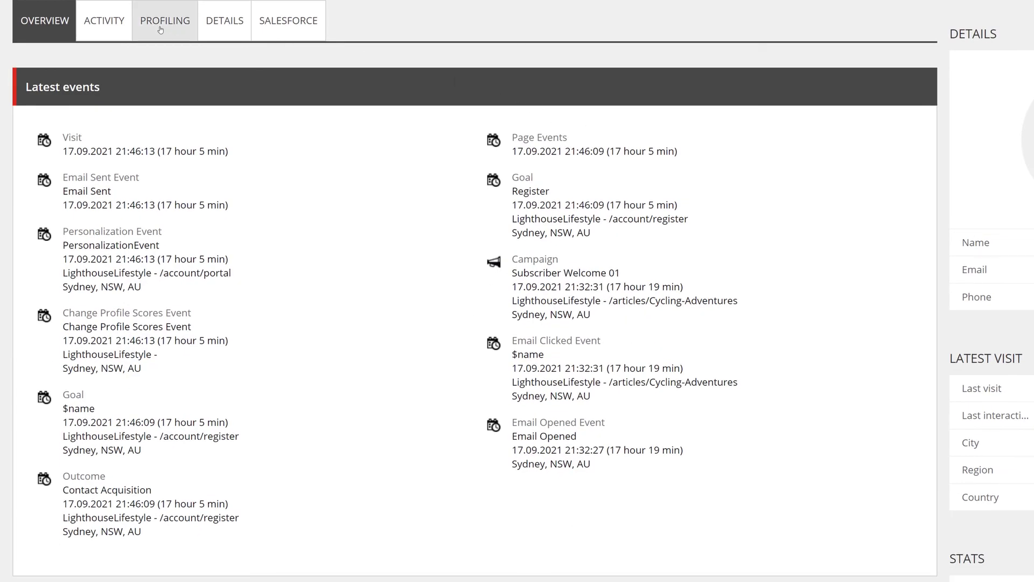
click(118, 29)
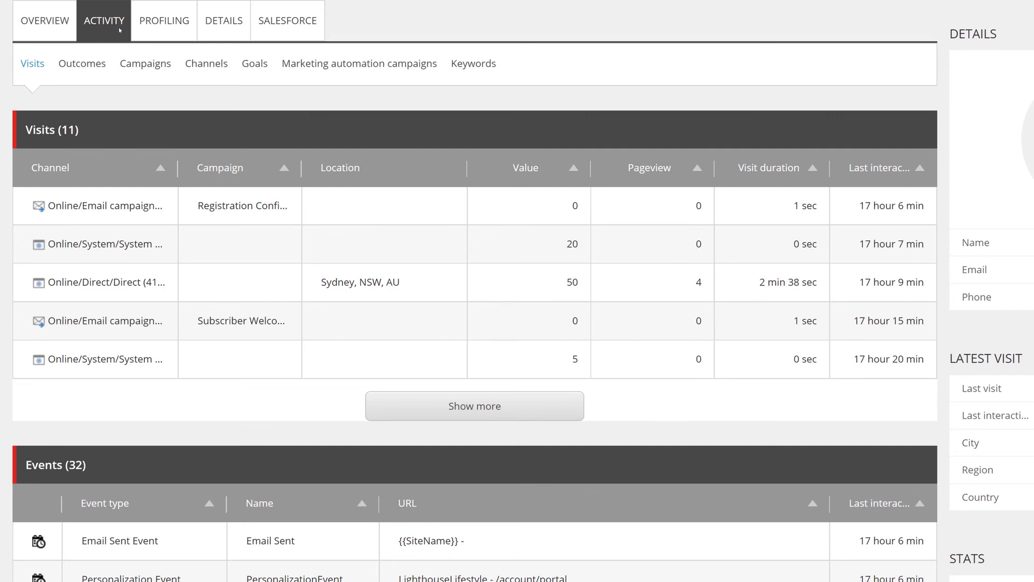
click(336, 69)
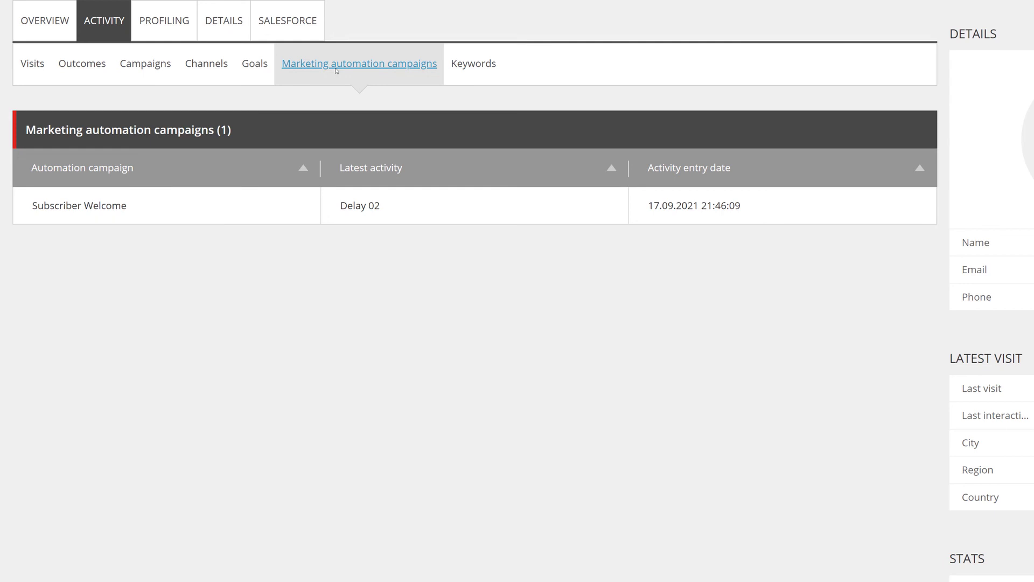
click(180, 27)
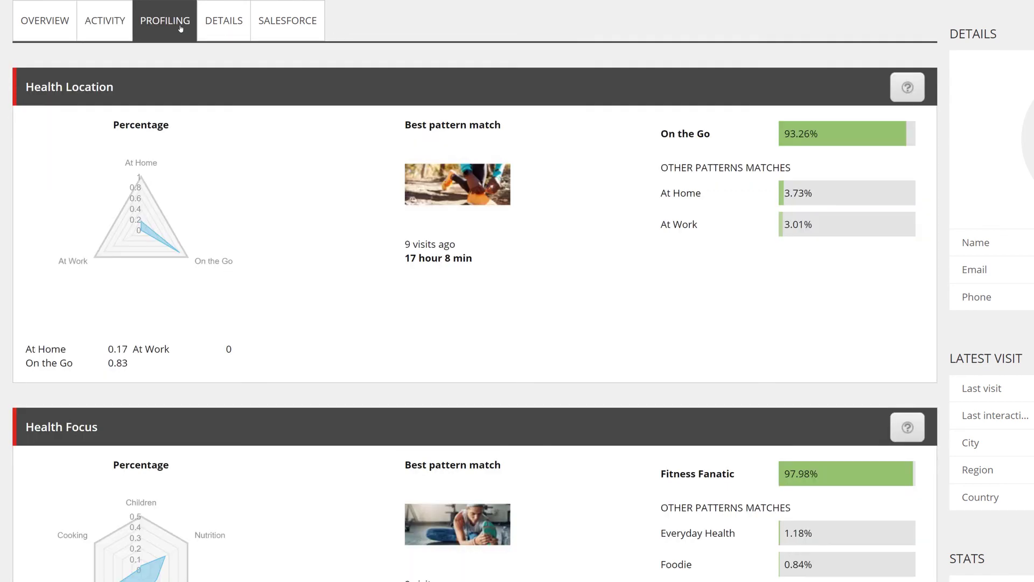